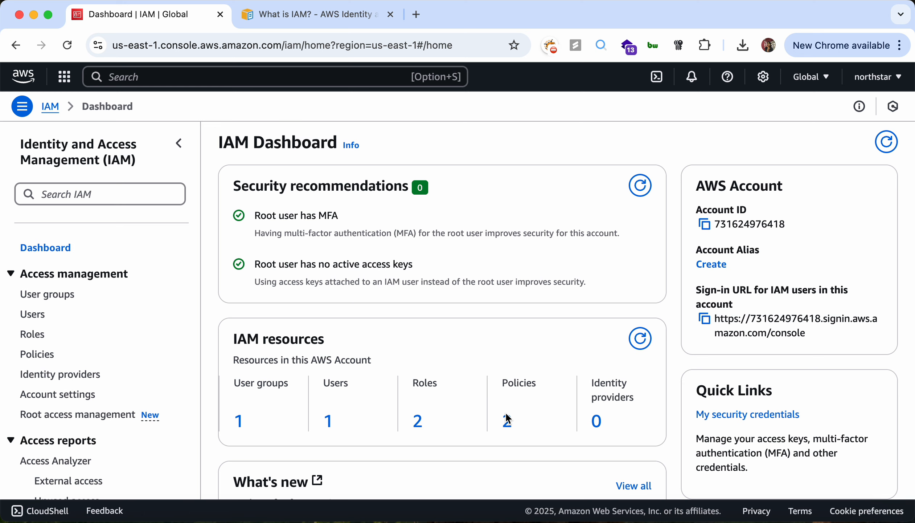
Start creating a new IAM user and enter the person's first name as the user name
{"action": "scroll", "coordinate": [358, 365], "scroll_direction": "down", "scroll_amount": 1}
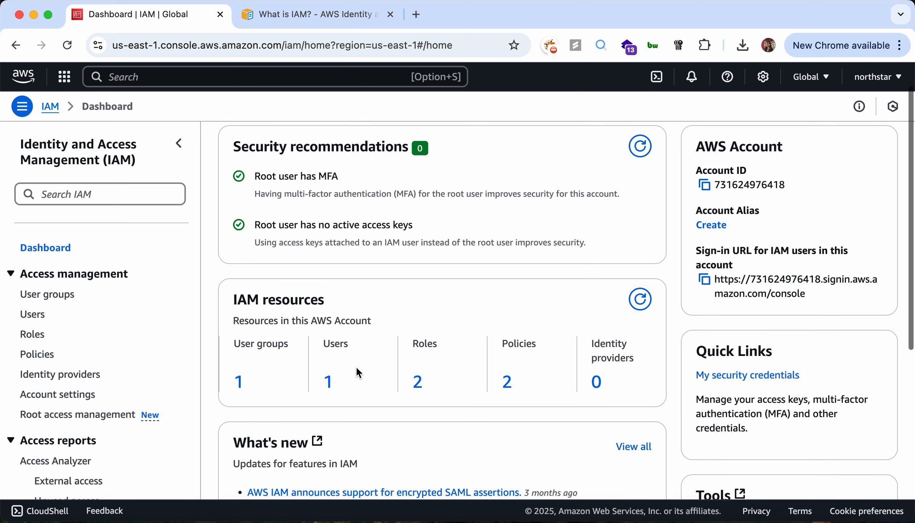
{"action": "left_click", "coordinate": [33, 314]}
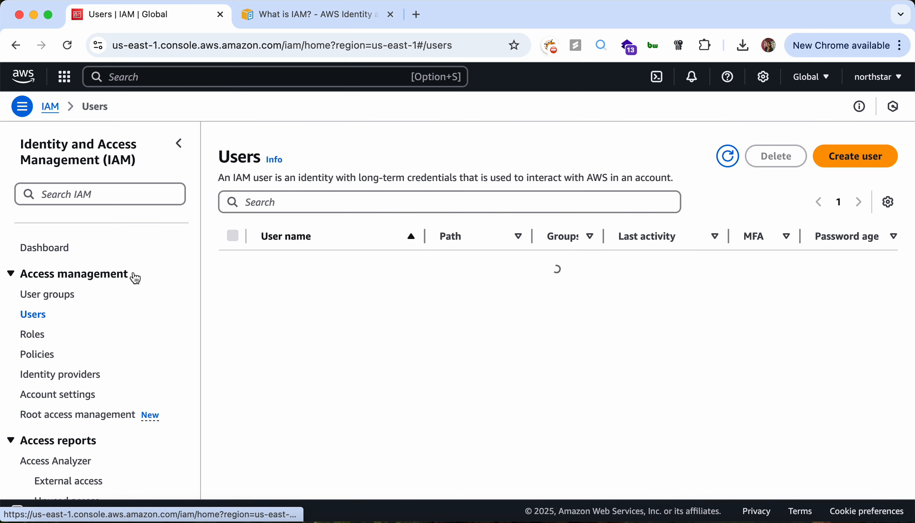
{"action": "left_click", "coordinate": [852, 160]}
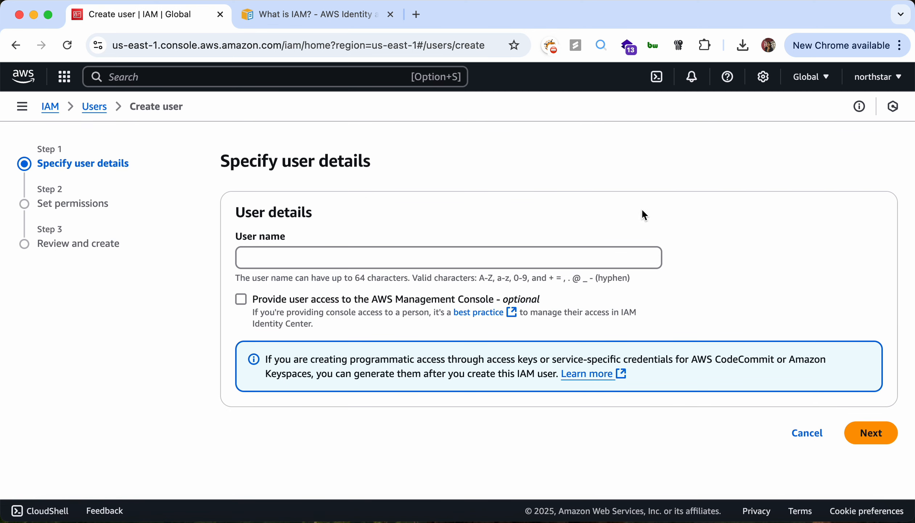
{"action": "left_click", "coordinate": [578, 258]}
{"action": "type", "text": "priy"}
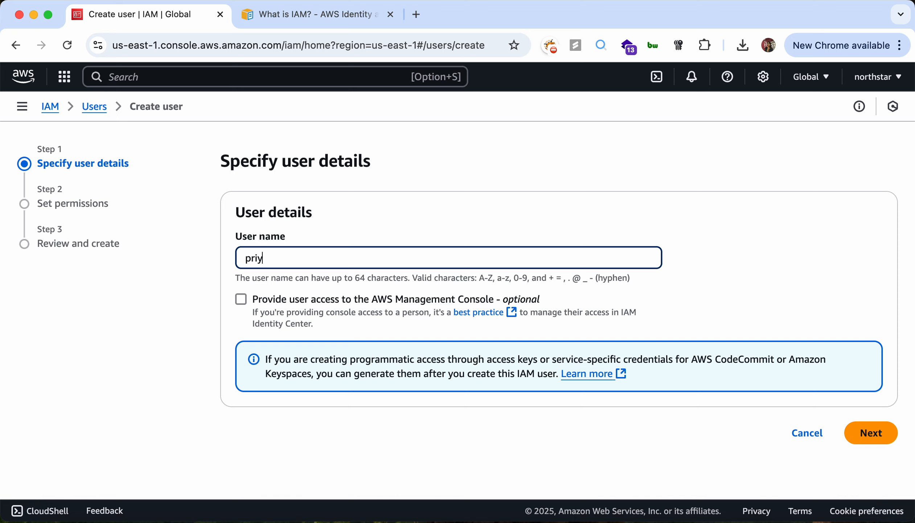
{"action": "type", "text": "a"}
Give the user AWS Management Console access as an IAM user, keeping the autogenerated password and the required password change at next sign-in
{"action": "left_click", "coordinate": [344, 312]}
{"action": "scroll", "coordinate": [344, 312], "scroll_direction": "down", "scroll_amount": 3}
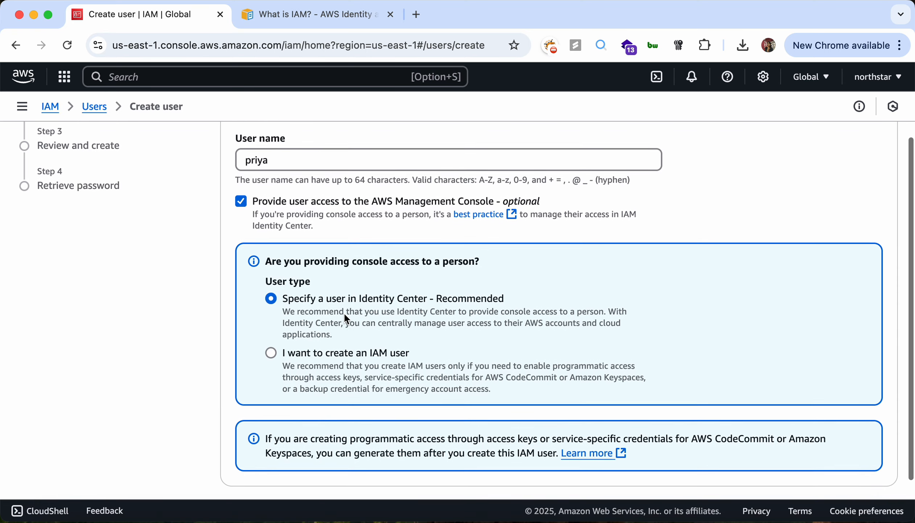
{"action": "left_click", "coordinate": [335, 350]}
{"action": "scroll", "coordinate": [336, 352], "scroll_direction": "down", "scroll_amount": 4}
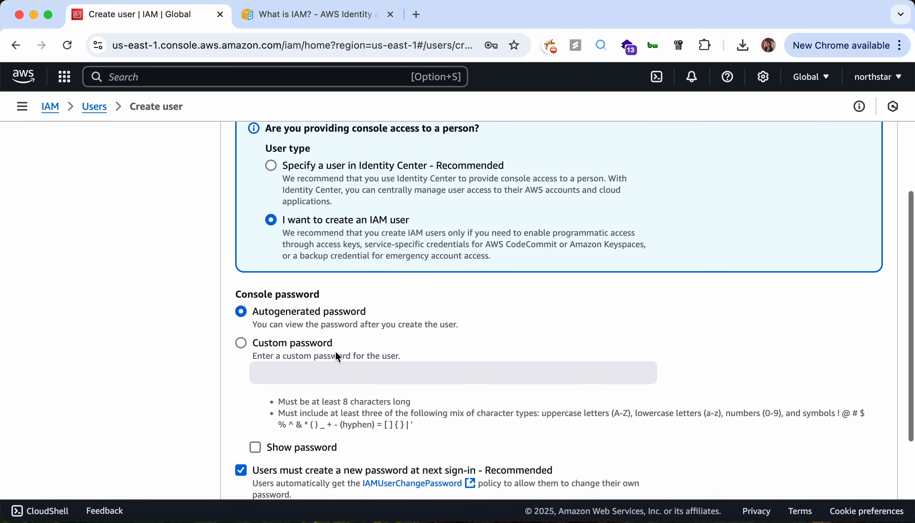
{"action": "scroll", "coordinate": [335, 350], "scroll_direction": "down", "scroll_amount": 2}
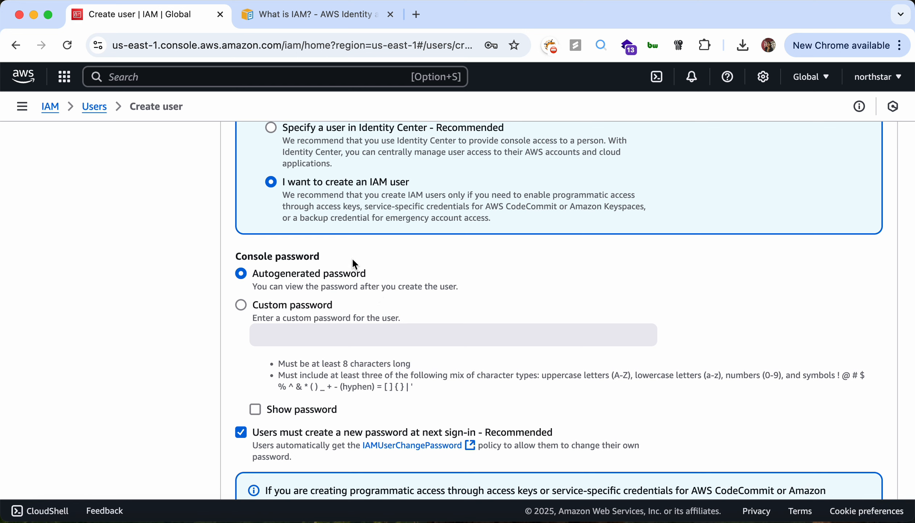
{"action": "scroll", "coordinate": [307, 275], "scroll_direction": "down", "scroll_amount": 1}
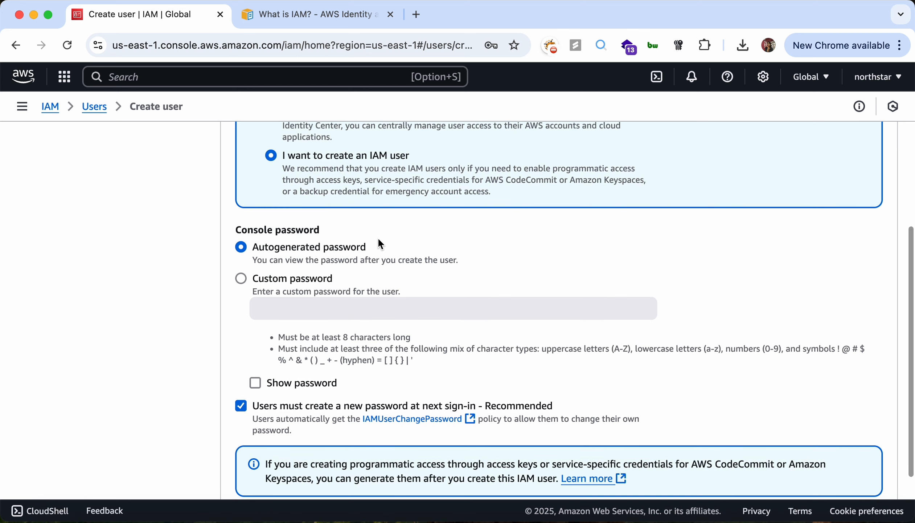
{"action": "scroll", "coordinate": [373, 242], "scroll_direction": "down", "scroll_amount": 2}
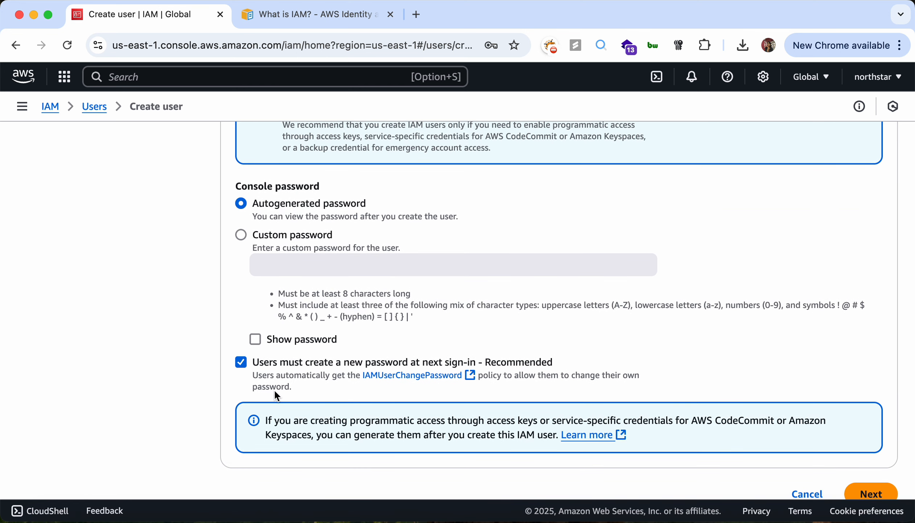
{"action": "scroll", "coordinate": [275, 381], "scroll_direction": "down", "scroll_amount": 1}
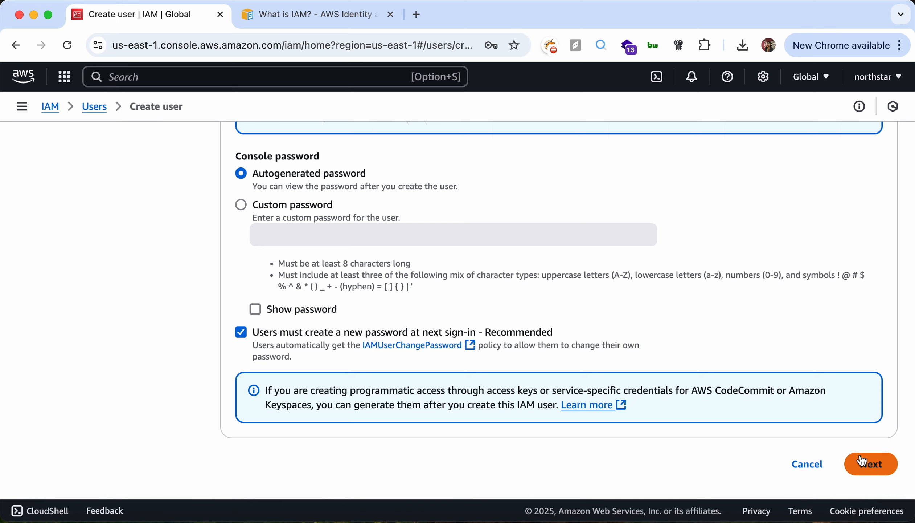
{"action": "left_click", "coordinate": [870, 472]}
Keep the Add user to group option without selecting any group and proceed to the review
{"action": "scroll", "coordinate": [388, 354], "scroll_direction": "down", "scroll_amount": 2}
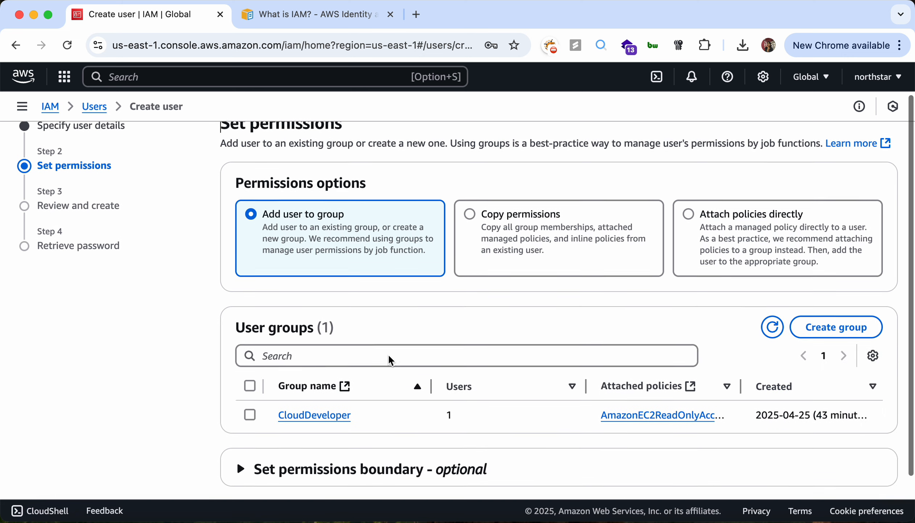
{"action": "scroll", "coordinate": [388, 354], "scroll_direction": "up", "scroll_amount": 2}
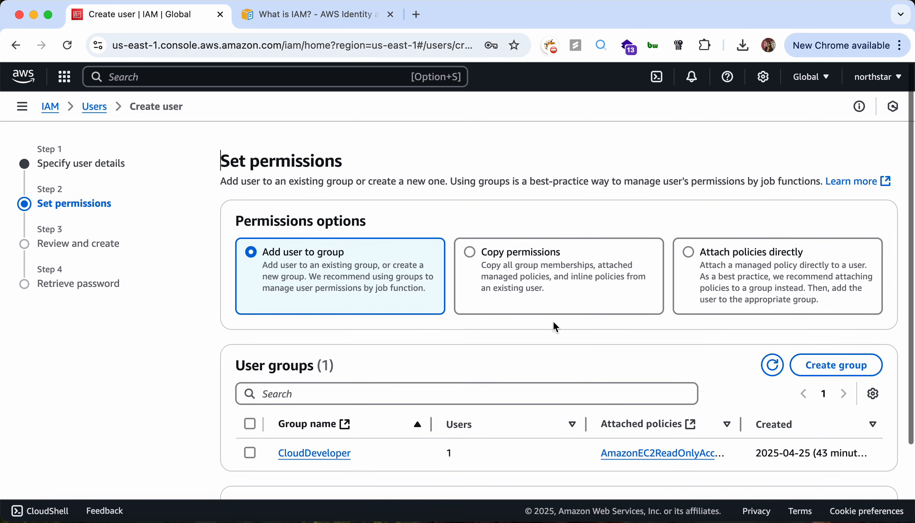
{"action": "scroll", "coordinate": [552, 320], "scroll_direction": "down", "scroll_amount": 2}
{"action": "scroll", "coordinate": [552, 319], "scroll_direction": "down", "scroll_amount": 2}
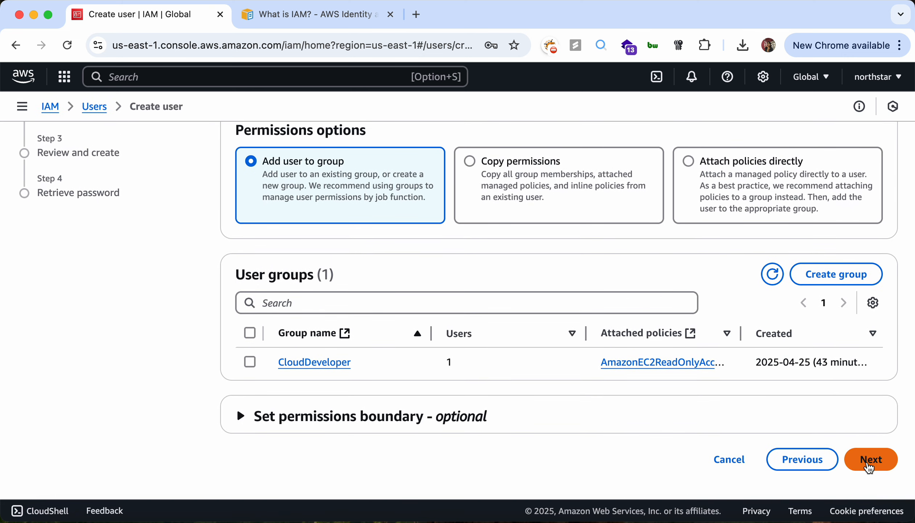
{"action": "left_click", "coordinate": [870, 468]}
Add a tag with key role and value QA to the new user
{"action": "scroll", "coordinate": [415, 307], "scroll_direction": "up", "scroll_amount": 2}
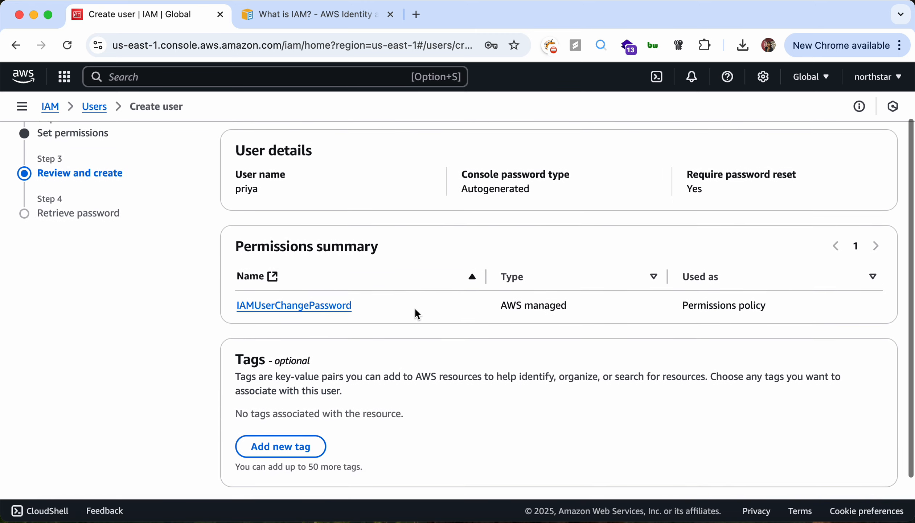
{"action": "scroll", "coordinate": [356, 336], "scroll_direction": "down", "scroll_amount": 3}
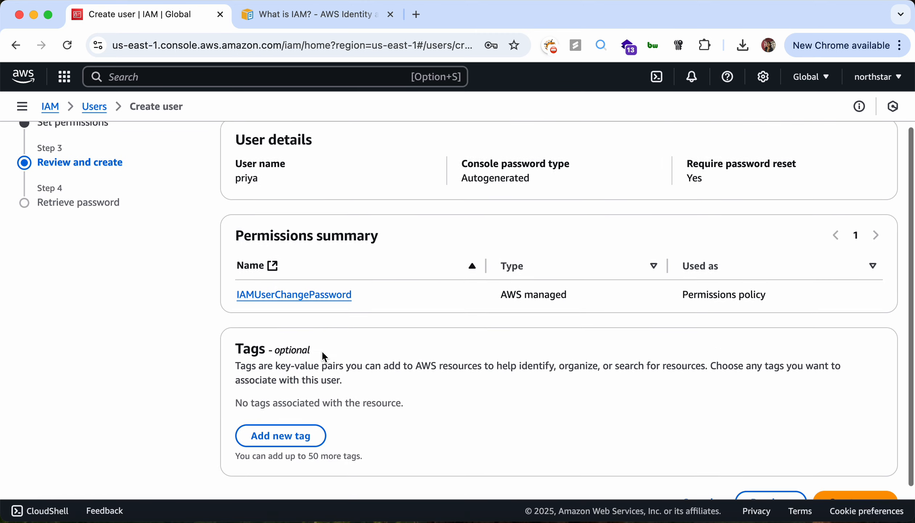
{"action": "scroll", "coordinate": [465, 333], "scroll_direction": "up", "scroll_amount": 2}
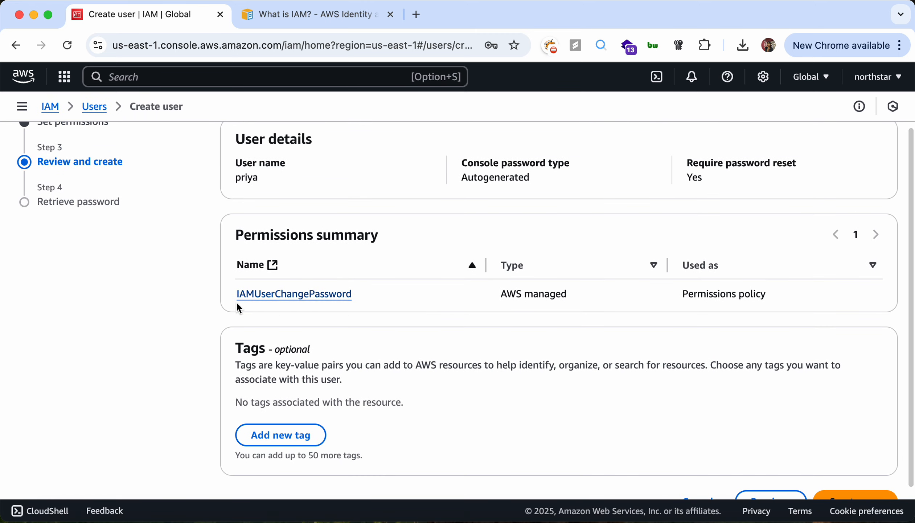
{"action": "scroll", "coordinate": [334, 307], "scroll_direction": "up", "scroll_amount": 3}
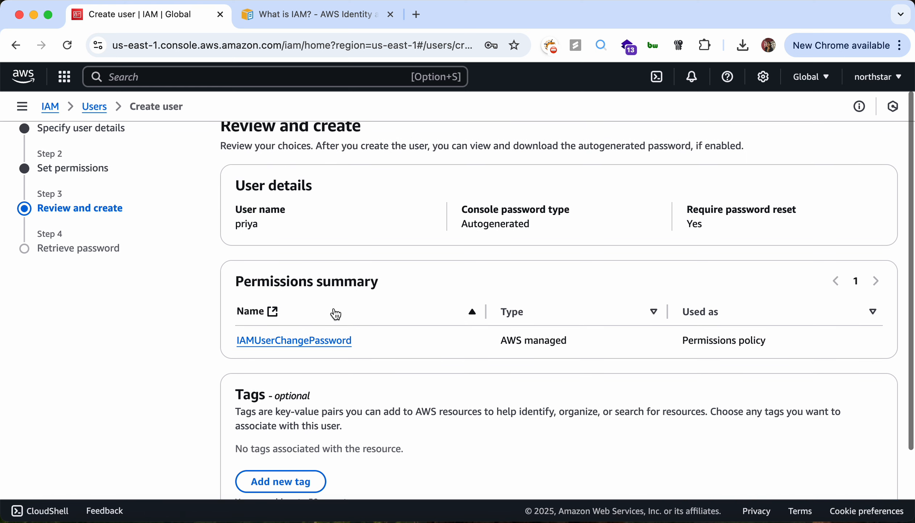
{"action": "scroll", "coordinate": [322, 233], "scroll_direction": "down", "scroll_amount": 3}
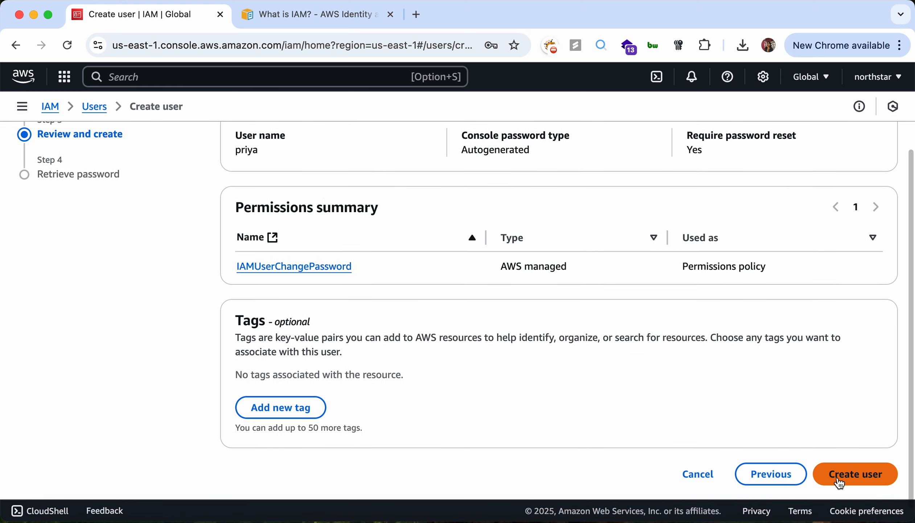
{"action": "left_click", "coordinate": [324, 406]}
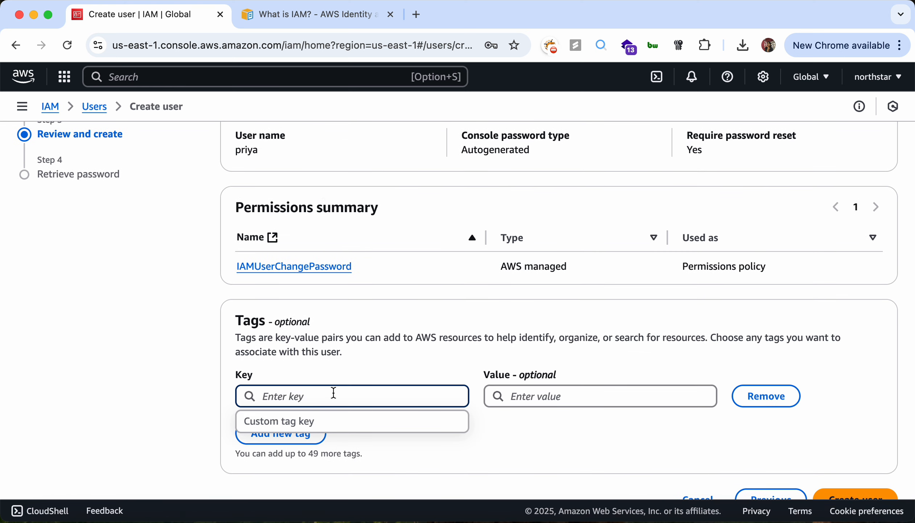
{"action": "type", "text": "role"}
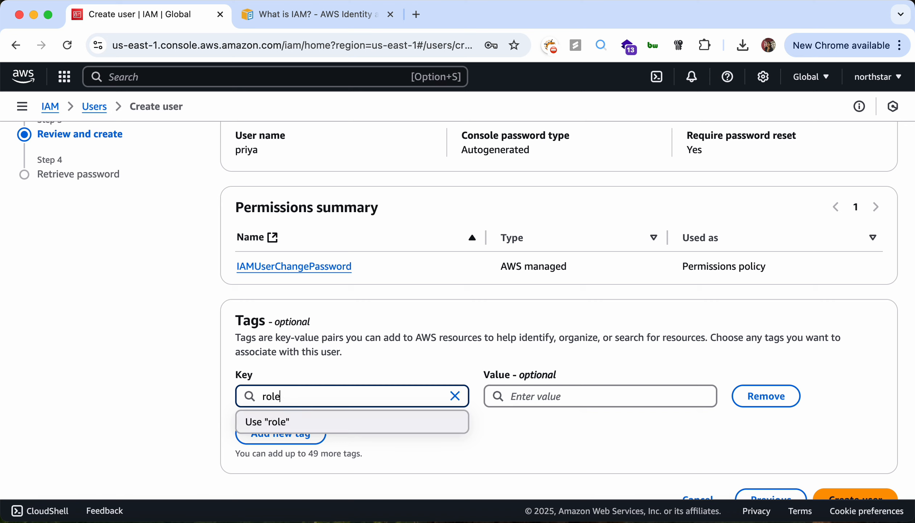
{"action": "key", "text": "Tab"}
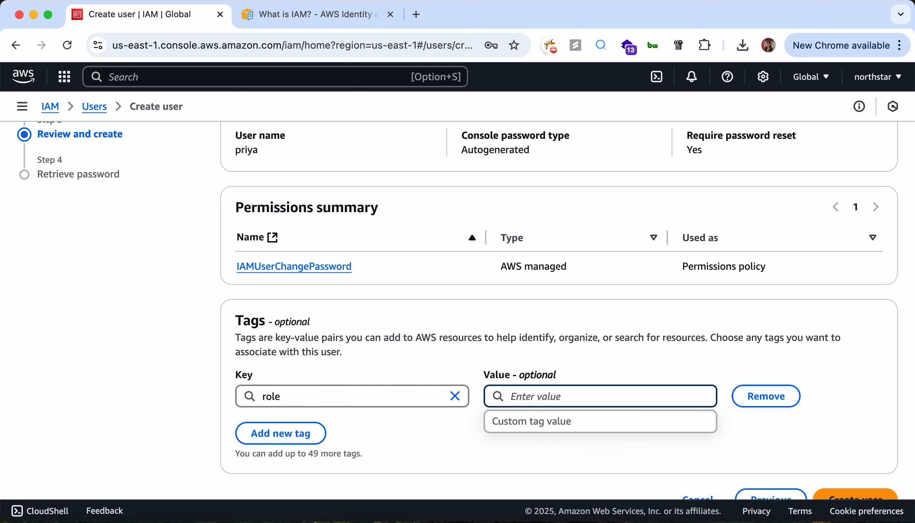
{"action": "type", "text": "QA"}
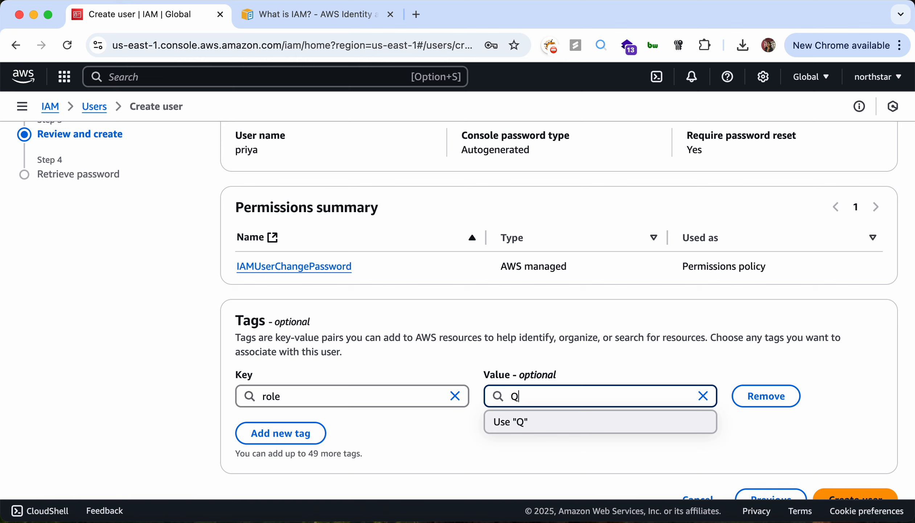
{"action": "left_click", "coordinate": [641, 362]}
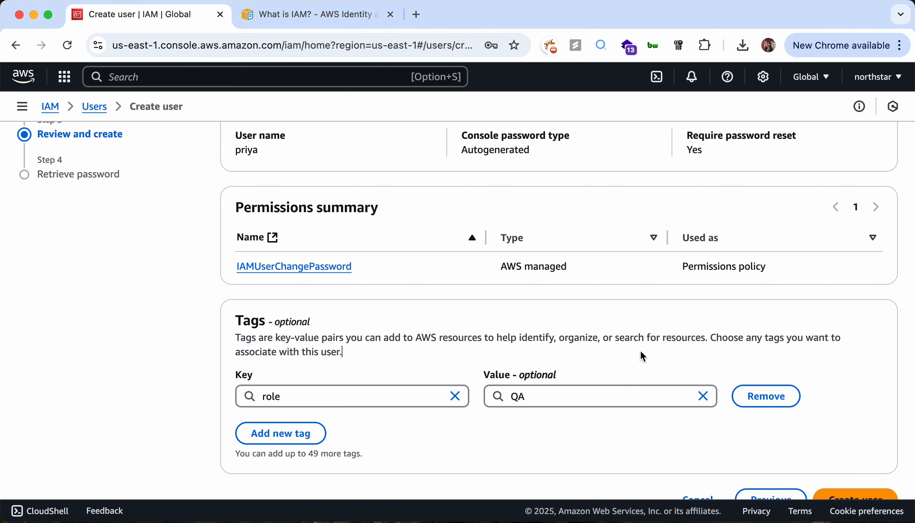
Create the user and return to the users list without viewing or downloading the console password
{"action": "scroll", "coordinate": [843, 474], "scroll_direction": "down", "scroll_amount": 2}
{"action": "left_click", "coordinate": [852, 467]}
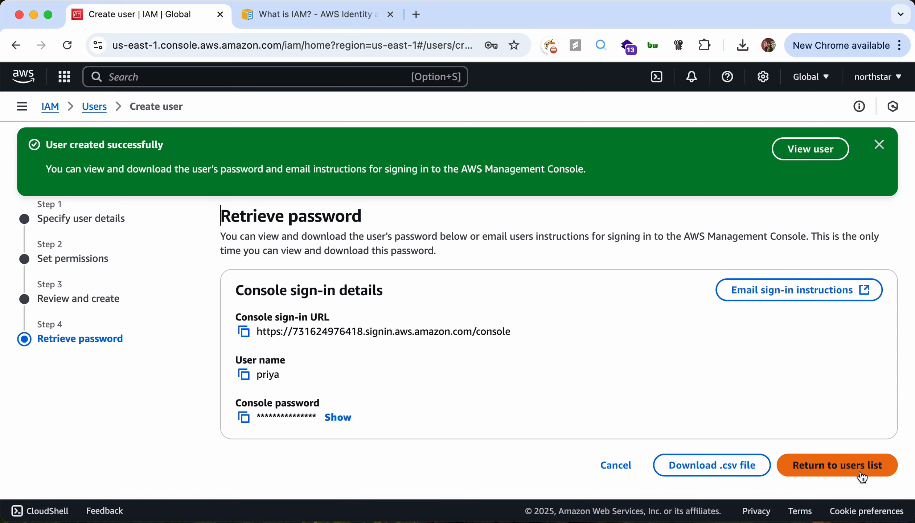
{"action": "left_click", "coordinate": [863, 476]}
{"action": "left_click", "coordinate": [618, 365]}
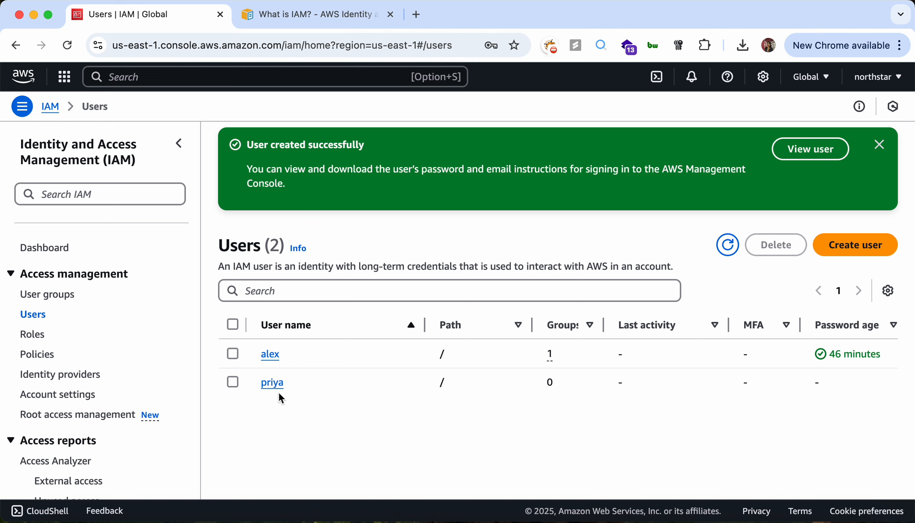
Start creating an access key from the security credentials of the newly created user
{"action": "left_click", "coordinate": [273, 382]}
{"action": "scroll", "coordinate": [399, 309], "scroll_direction": "down", "scroll_amount": 3}
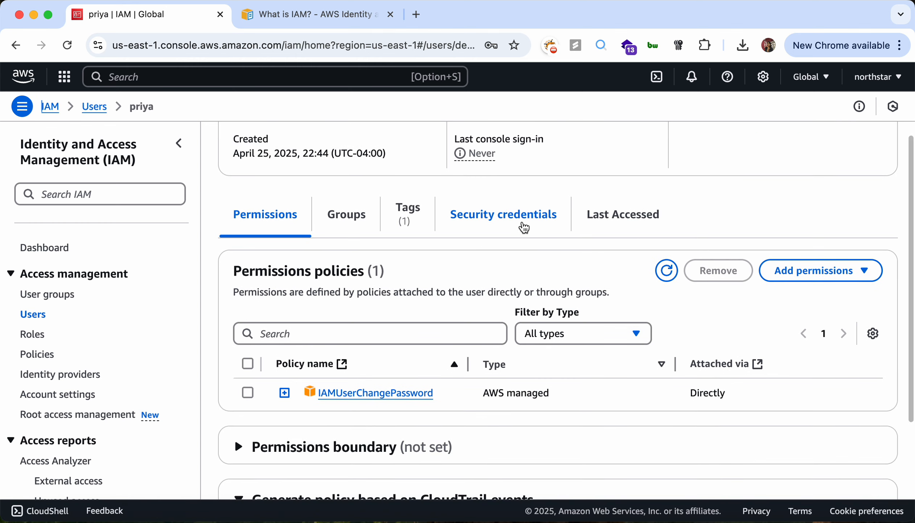
{"action": "left_click", "coordinate": [524, 227]}
{"action": "scroll", "coordinate": [523, 229], "scroll_direction": "down", "scroll_amount": 6}
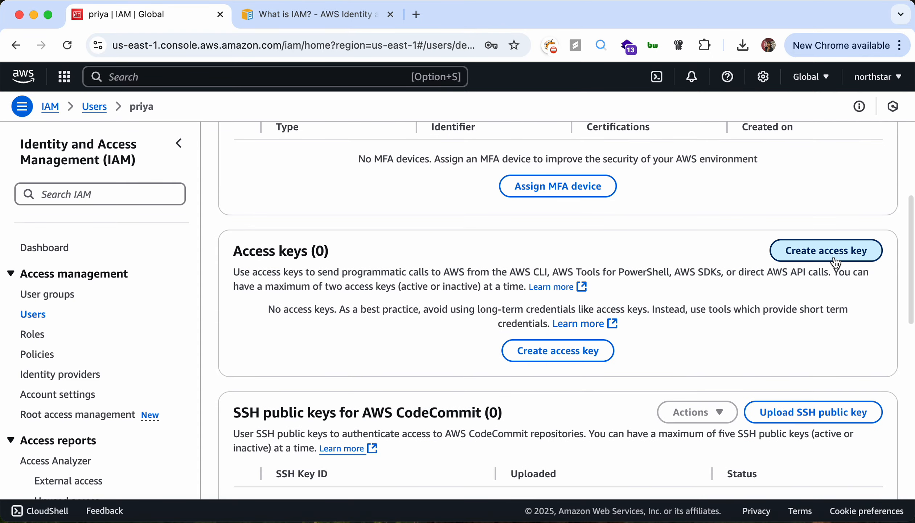
{"action": "left_click", "coordinate": [834, 256]}
Choose Command Line Interface (CLI) as the access key's use case and acknowledge the recommended alternatives
{"action": "scroll", "coordinate": [489, 399], "scroll_direction": "down", "scroll_amount": 2}
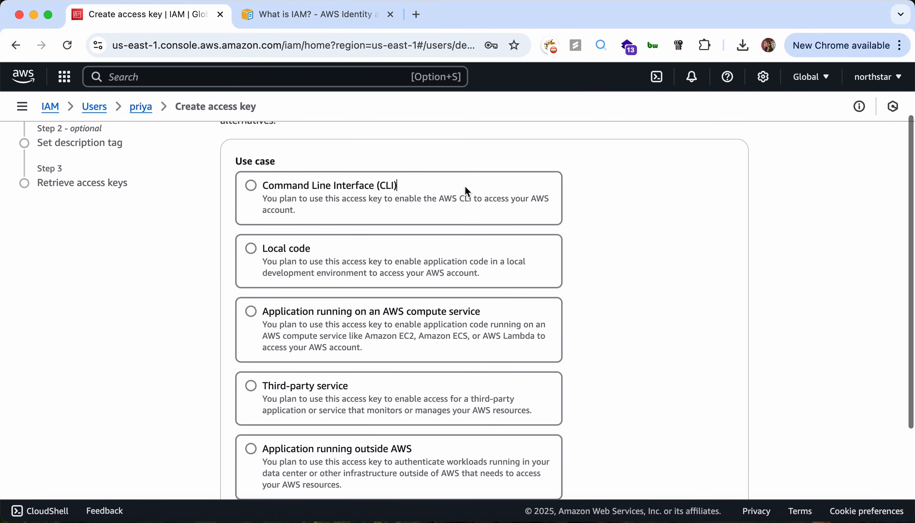
{"action": "left_click", "coordinate": [465, 185]}
{"action": "scroll", "coordinate": [465, 185], "scroll_direction": "up", "scroll_amount": 2}
{"action": "scroll", "coordinate": [465, 185], "scroll_direction": "down", "scroll_amount": 9}
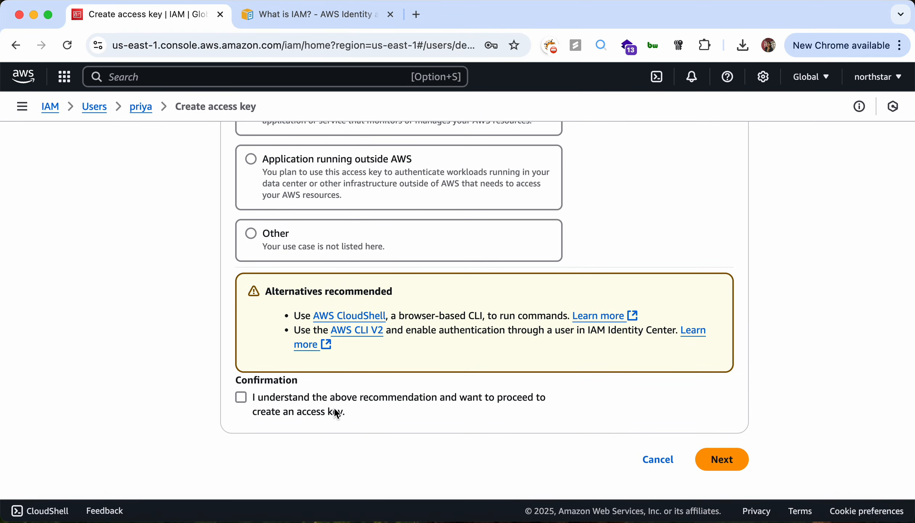
{"action": "left_click", "coordinate": [335, 398]}
{"action": "left_click", "coordinate": [750, 468]}
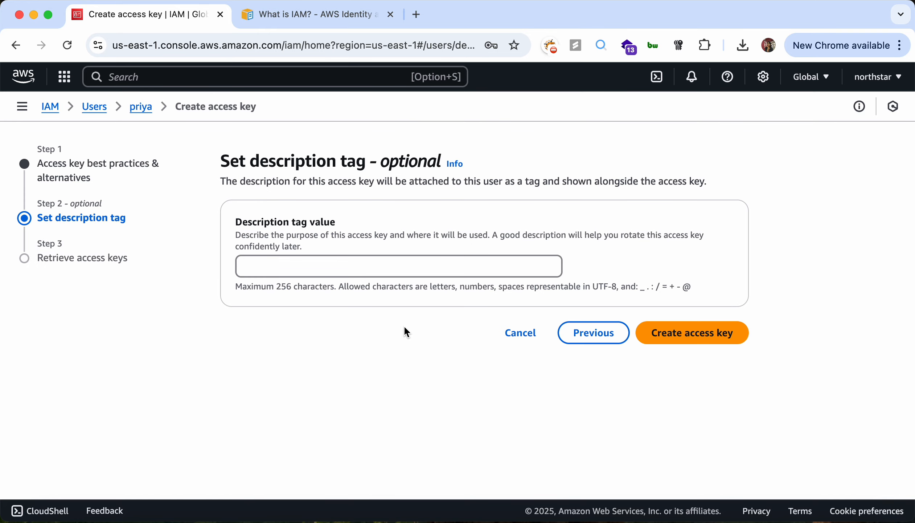
Create the access key with no description tag and finish without viewing or downloading the secret key
{"action": "left_click", "coordinate": [675, 332]}
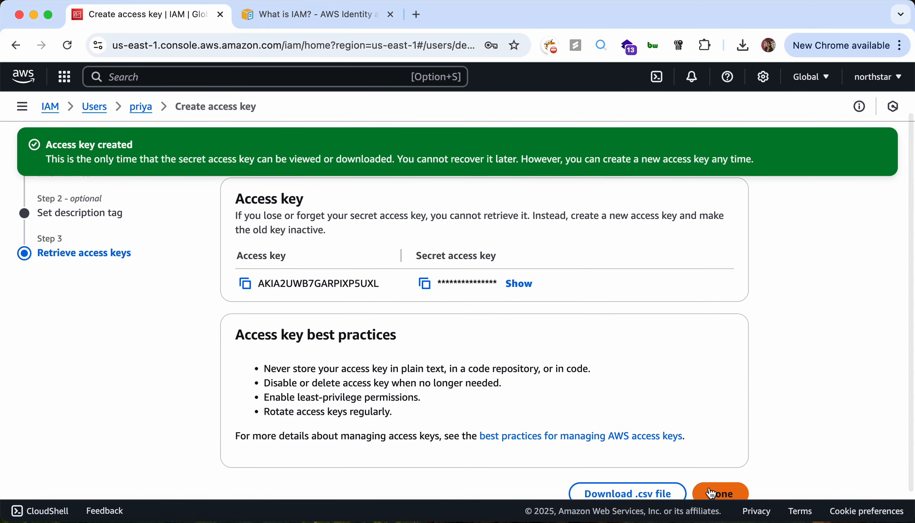
{"action": "scroll", "coordinate": [693, 503], "scroll_direction": "down", "scroll_amount": 2}
{"action": "left_click", "coordinate": [722, 458]}
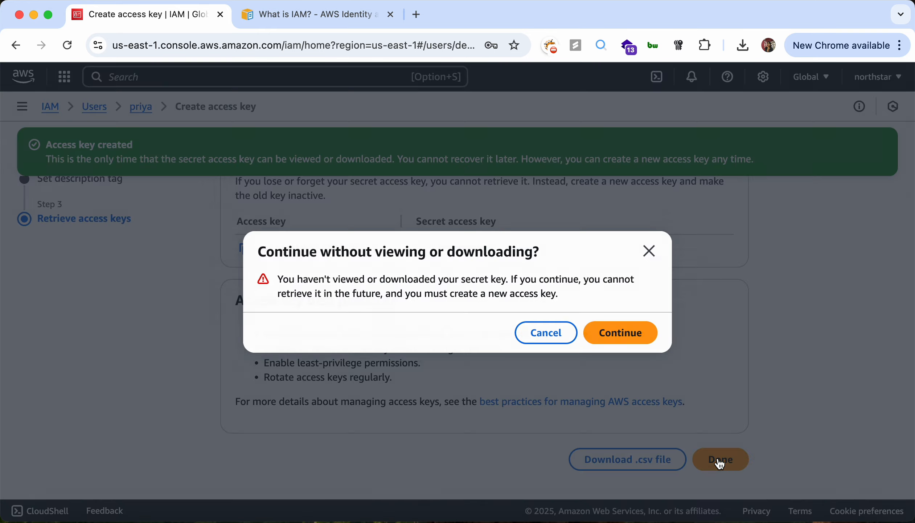
{"action": "left_click", "coordinate": [621, 332]}
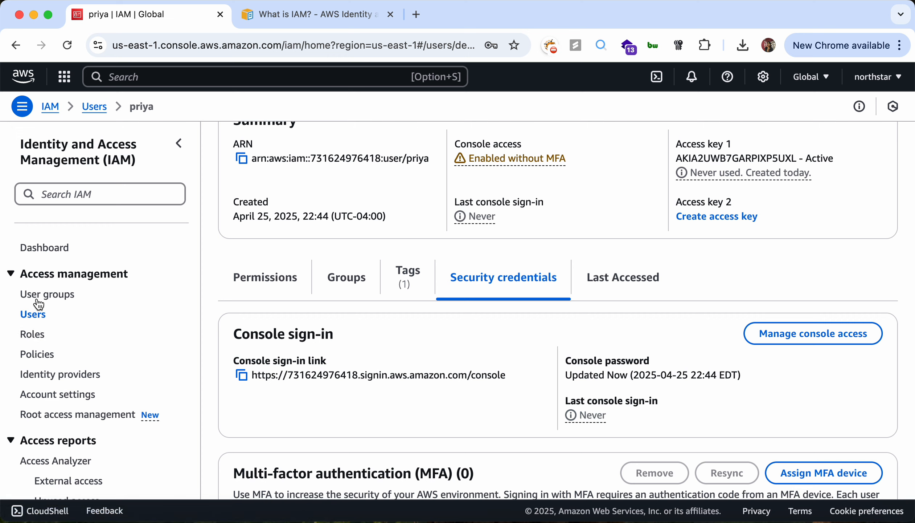
Start creating a new IAM policy and switch its policy editor to JSON
{"action": "left_click", "coordinate": [37, 354]}
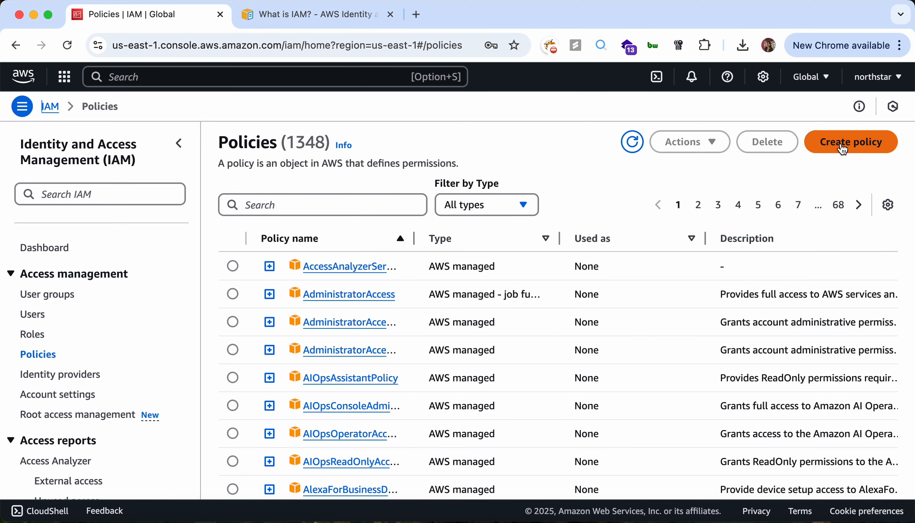
{"action": "left_click", "coordinate": [787, 142]}
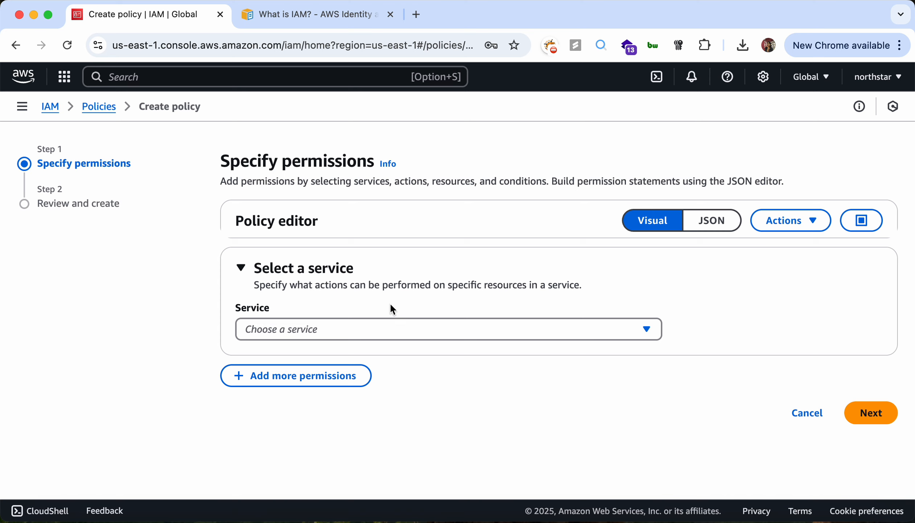
{"action": "left_click", "coordinate": [710, 229]}
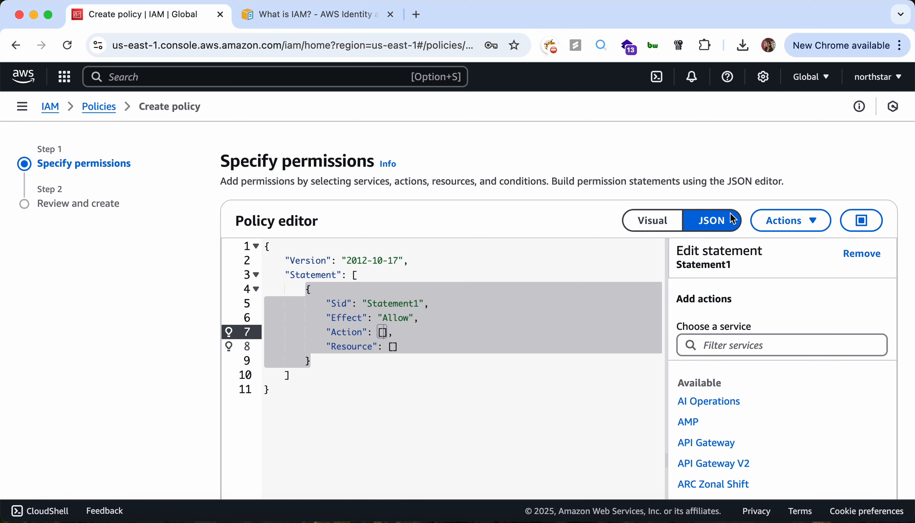
Replace the default policy JSON with the full contents of ec2_read.json copied from the code editor
{"action": "scroll", "coordinate": [664, 236], "scroll_direction": "down", "scroll_amount": 1}
{"action": "left_click", "coordinate": [487, 362]}
{"action": "key", "text": "ctrl+Right"}
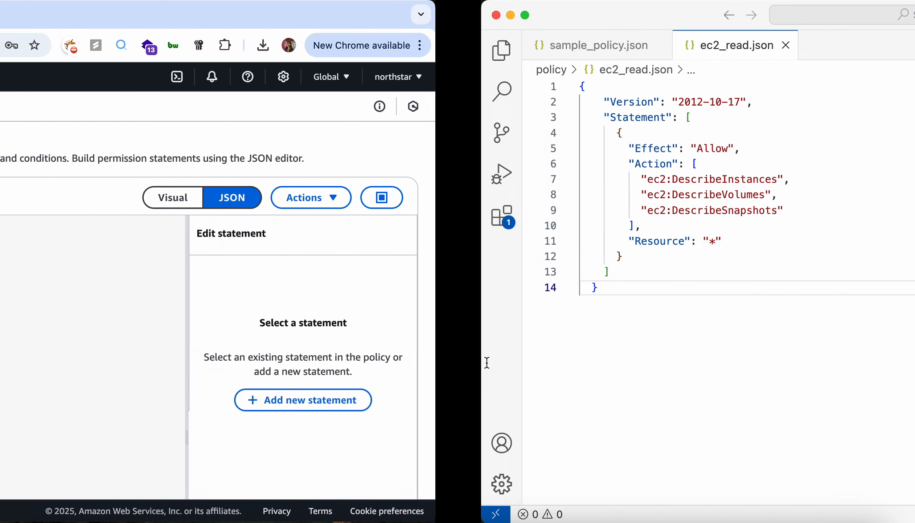
{"action": "key", "text": "super+a"}
{"action": "key", "text": "super+c"}
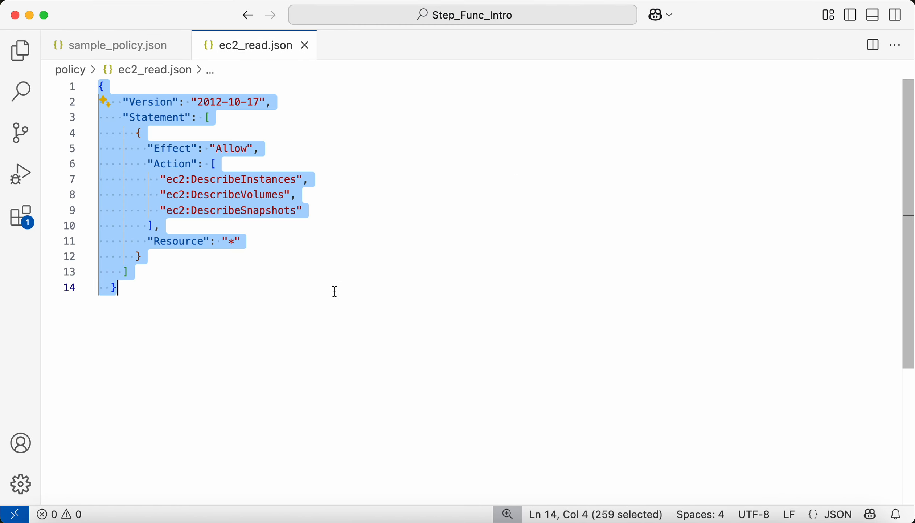
{"action": "key", "text": "ctrl+Left"}
{"action": "key", "text": "super+a"}
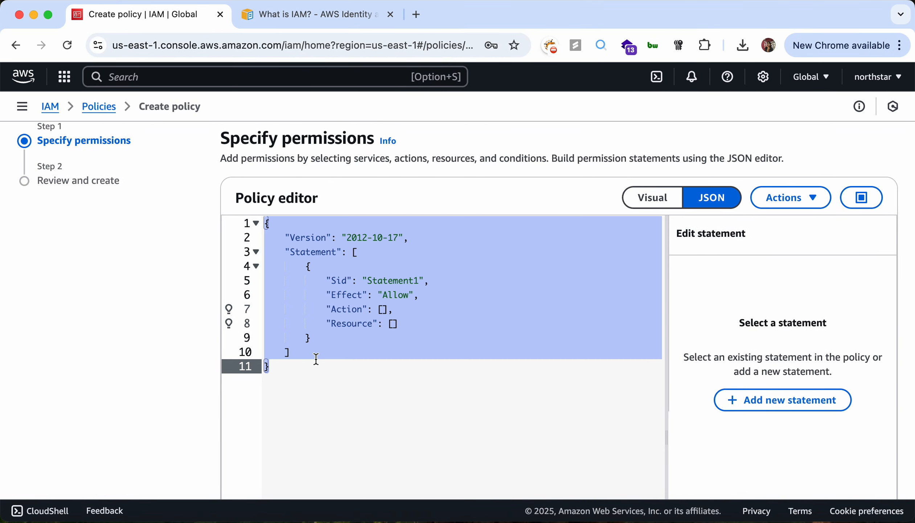
{"action": "key", "text": "super+v"}
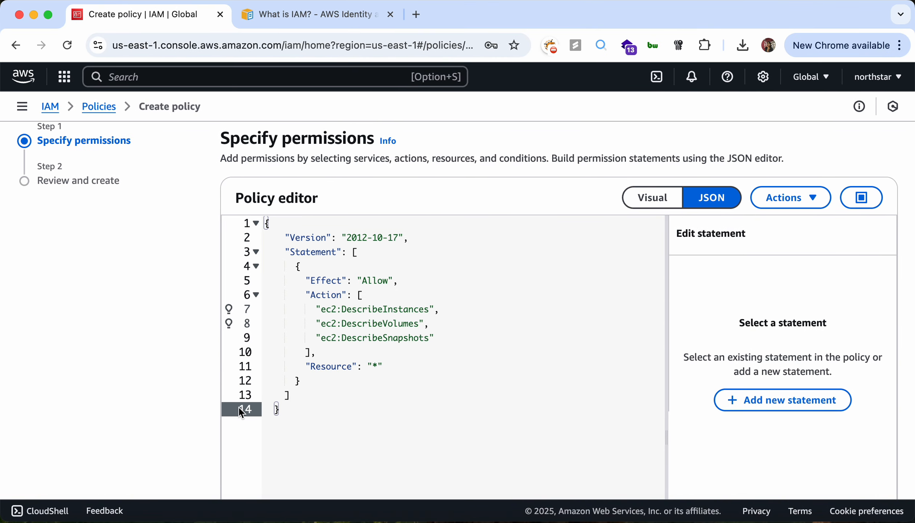
Remove one space of indentation before the policy's final closing brace
{"action": "left_click", "coordinate": [275, 407]}
{"action": "key", "text": "BackSpace"}
{"action": "key", "text": "Up"}
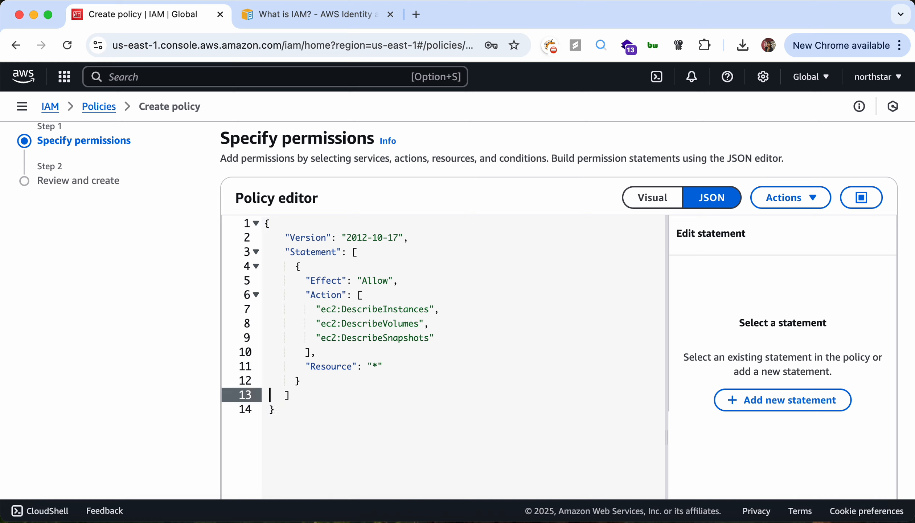
{"action": "key", "text": "Down"}
{"action": "key", "text": "Right"}
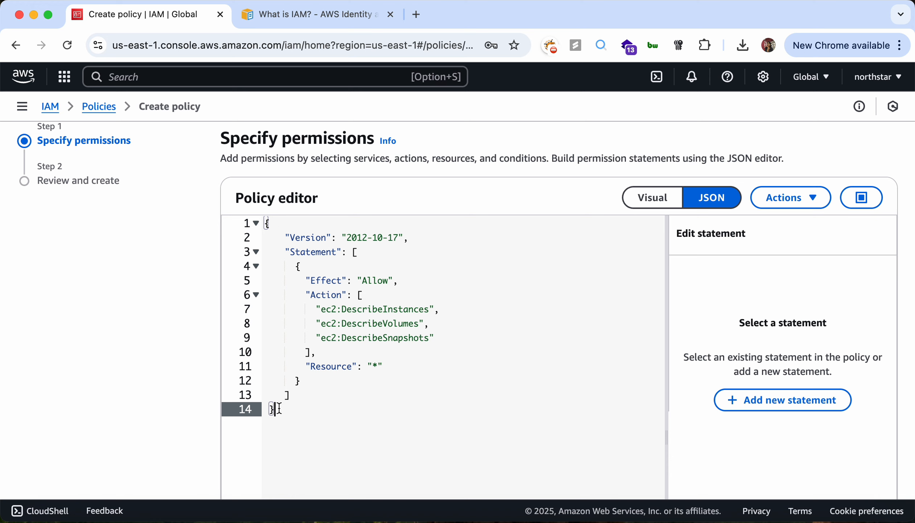
Examine the policy's Version line and the brackets that enclose the Statement list
{"action": "double_click", "coordinate": [298, 236]}
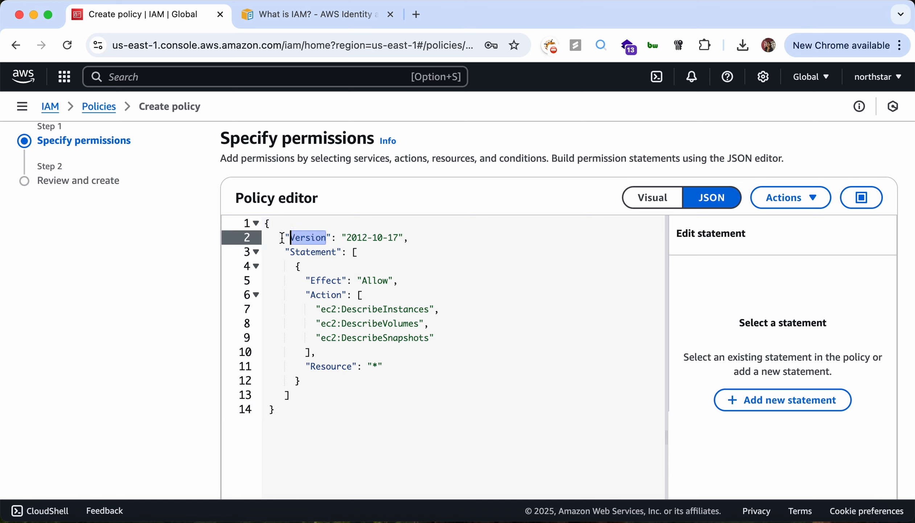
{"action": "left_click", "coordinate": [285, 238]}
{"action": "left_click_drag", "start_coordinate": [284, 238], "coordinate": [420, 241]}
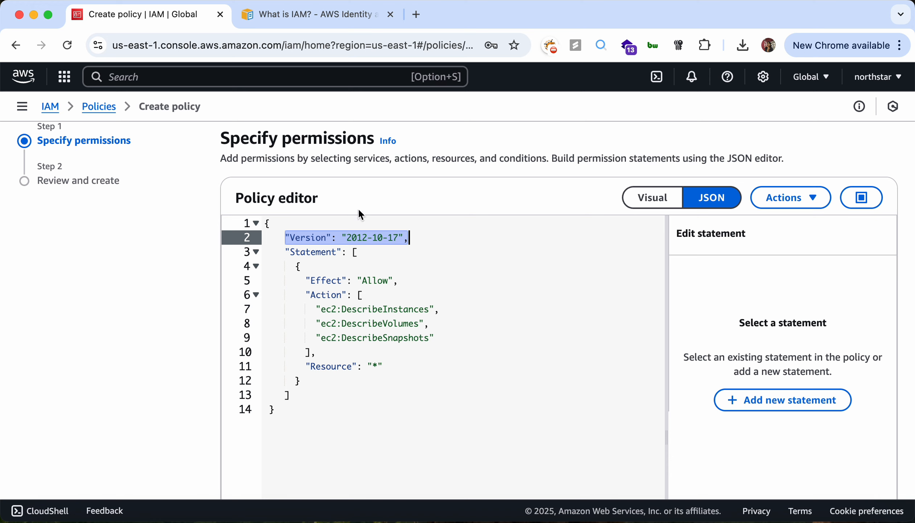
{"action": "left_click", "coordinate": [349, 238]}
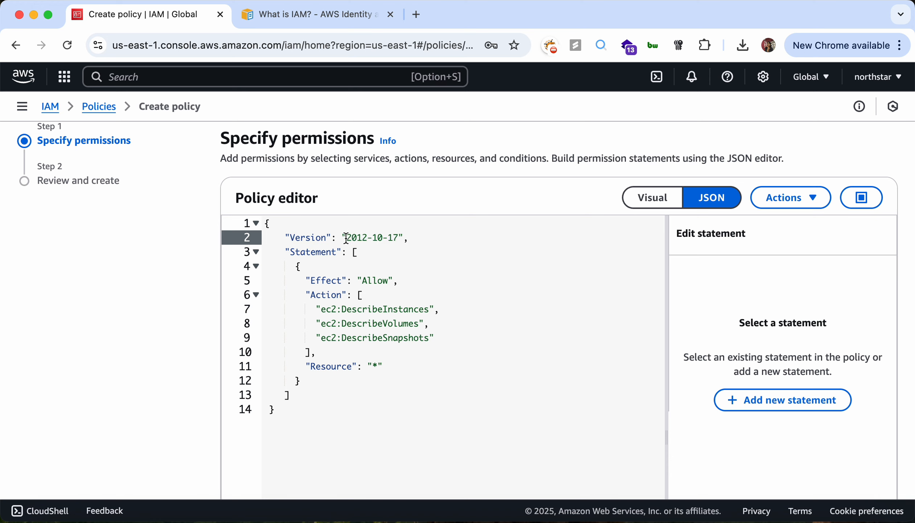
{"action": "left_click_drag", "start_coordinate": [346, 238], "coordinate": [250, 246]}
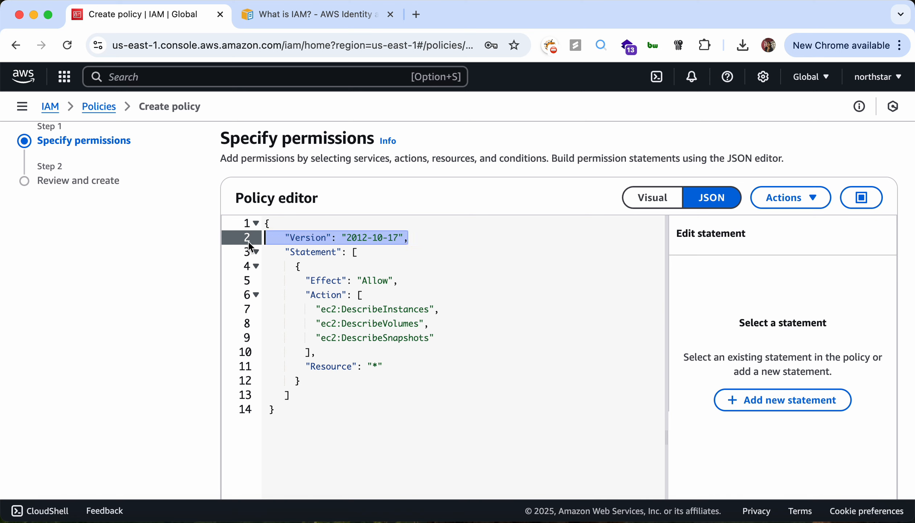
{"action": "double_click", "coordinate": [318, 252]}
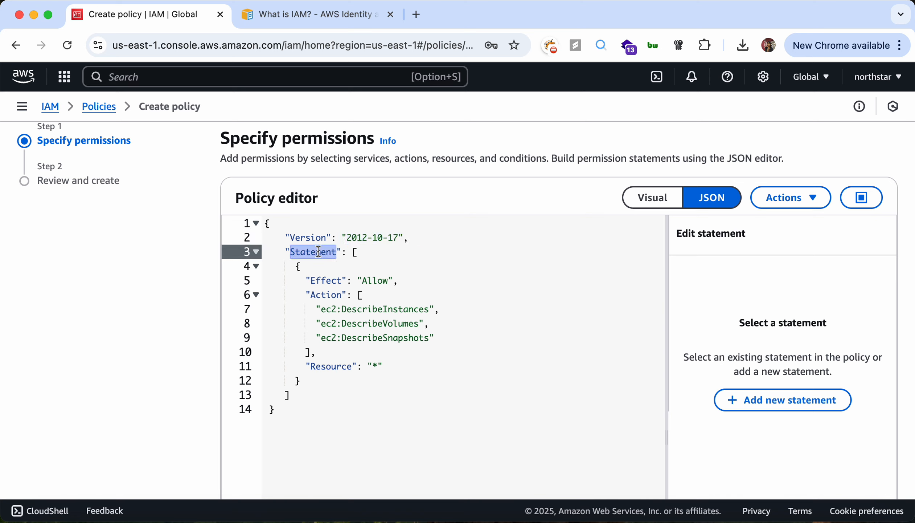
{"action": "left_click", "coordinate": [319, 252]}
{"action": "left_click", "coordinate": [354, 251]}
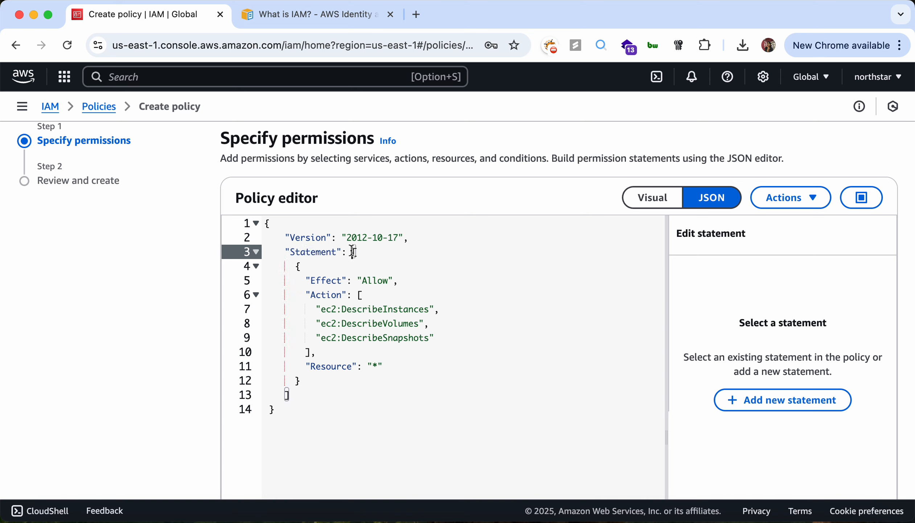
{"action": "left_click", "coordinate": [298, 394]}
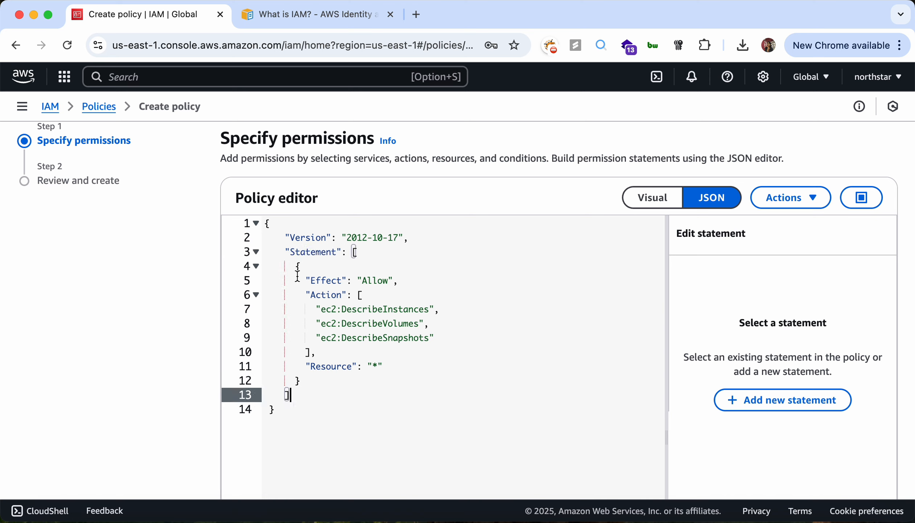
Examine the braces that enclose the policy statement and its Effect element
{"action": "left_click", "coordinate": [308, 379]}
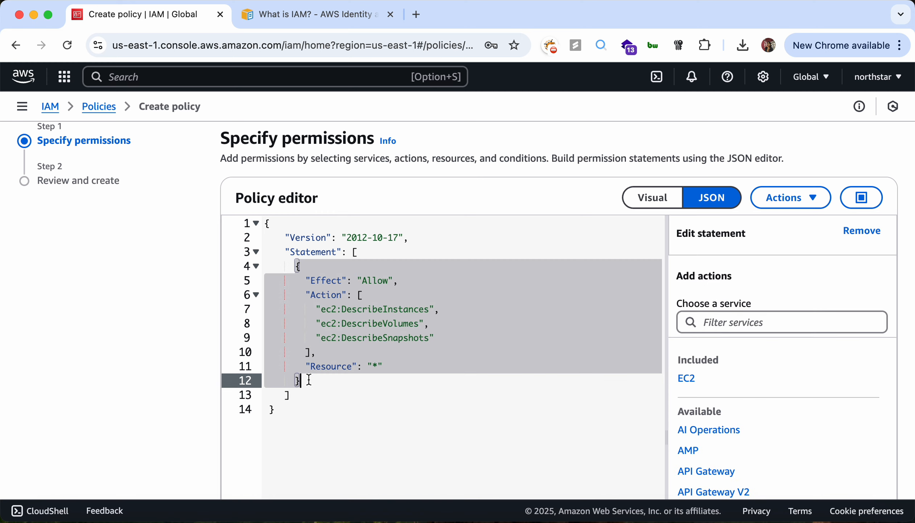
{"action": "left_click", "coordinate": [309, 268]}
{"action": "left_click", "coordinate": [308, 379]}
{"action": "left_click", "coordinate": [315, 277]}
{"action": "left_click", "coordinate": [333, 263]}
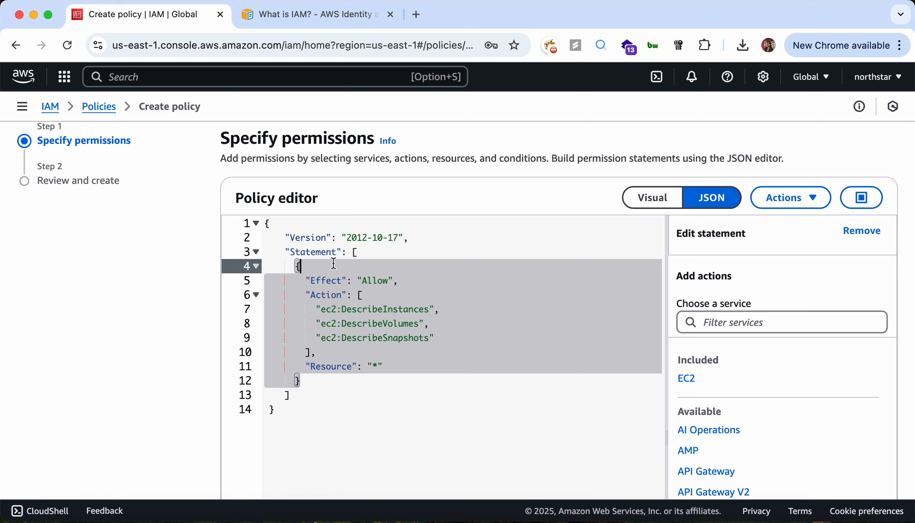
{"action": "double_click", "coordinate": [324, 280]}
{"action": "left_click", "coordinate": [438, 284]}
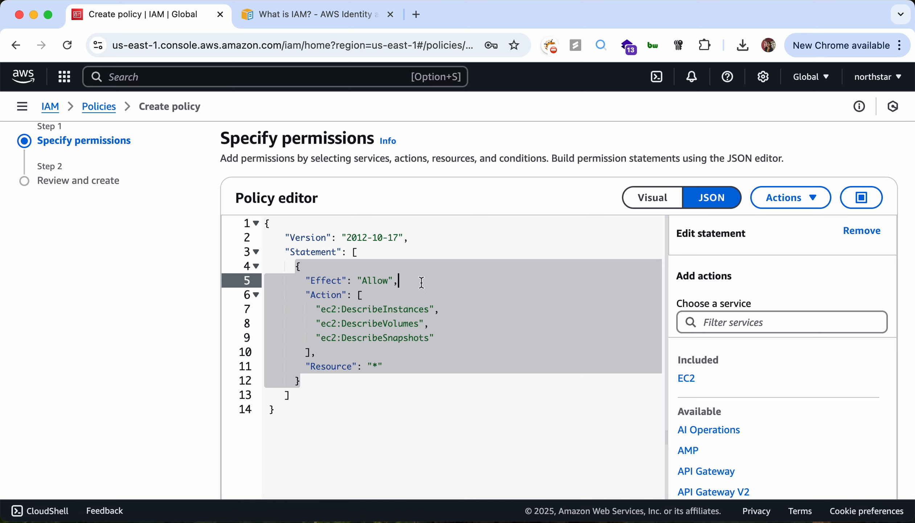
Examine the statement's EC2 Describe actions and its Resource element
{"action": "left_click", "coordinate": [307, 295]}
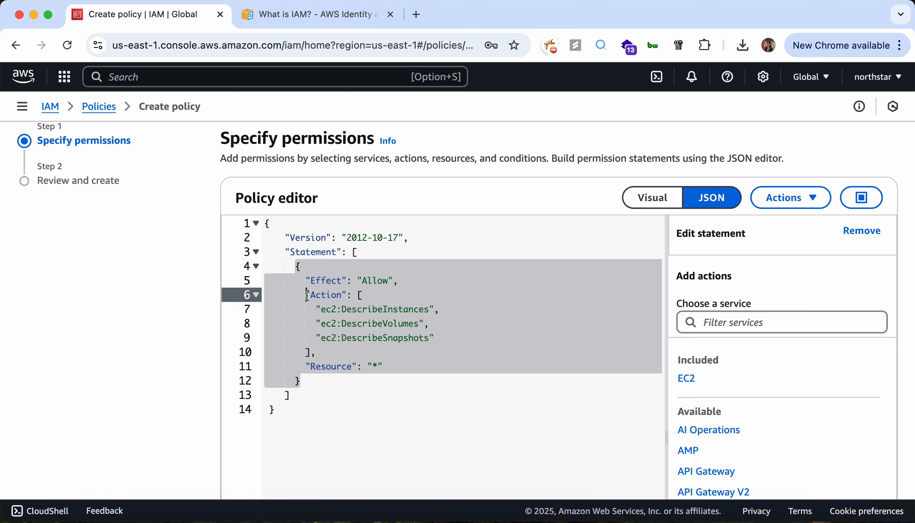
{"action": "left_click", "coordinate": [449, 308]}
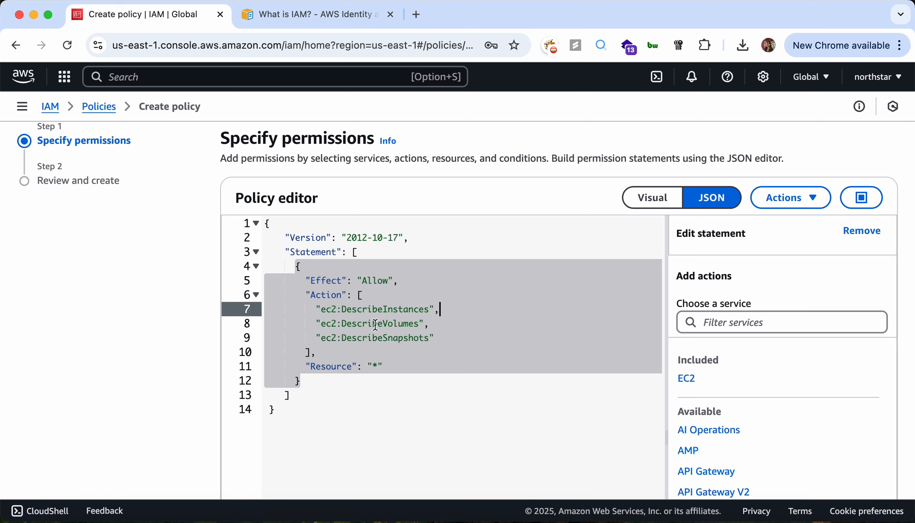
{"action": "left_click", "coordinate": [463, 330]}
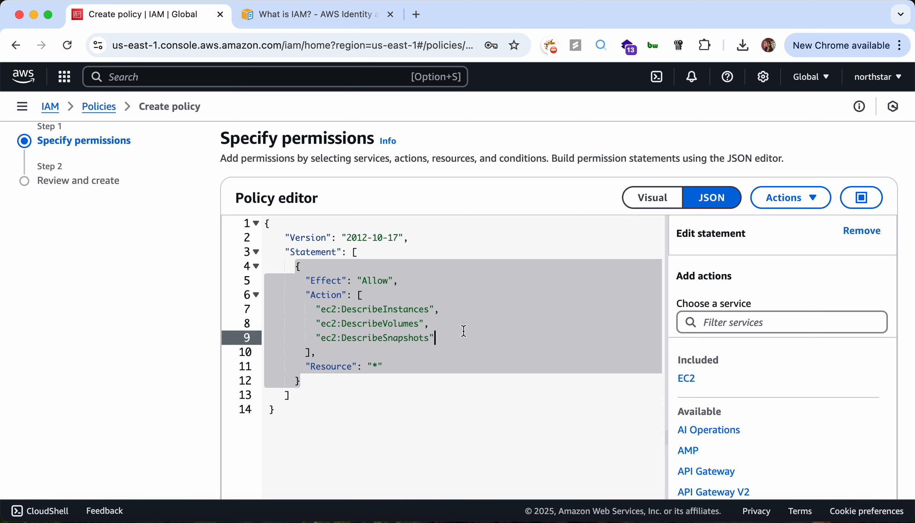
{"action": "left_click", "coordinate": [330, 350]}
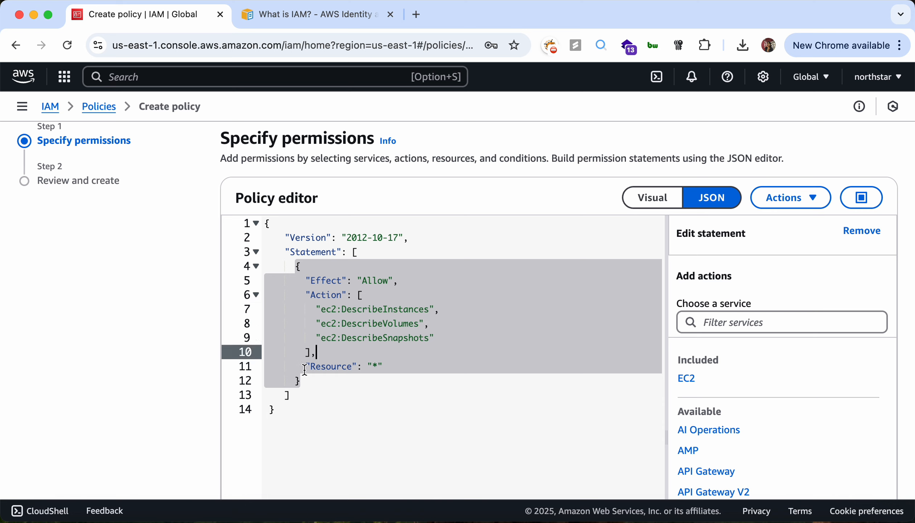
{"action": "left_click_drag", "start_coordinate": [305, 369], "coordinate": [368, 366]}
{"action": "left_click", "coordinate": [387, 369]}
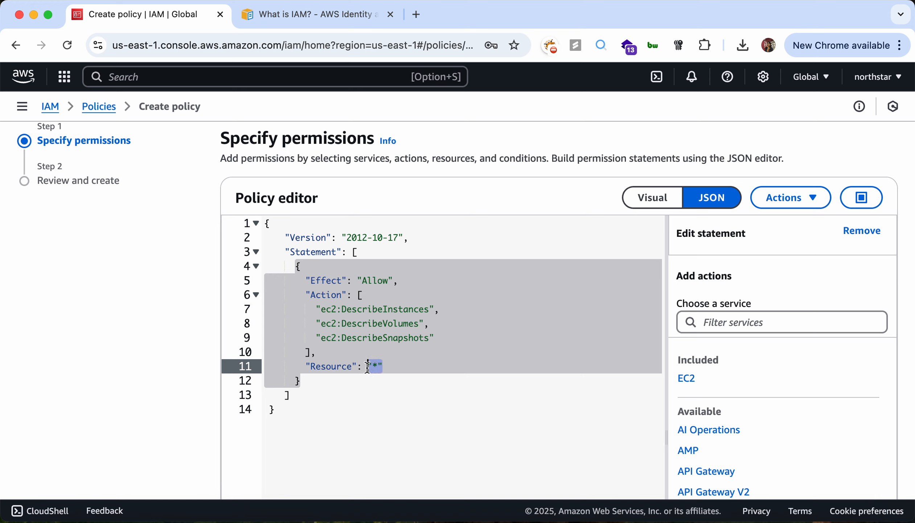
{"action": "left_click", "coordinate": [404, 367]}
{"action": "scroll", "coordinate": [454, 361], "scroll_direction": "down", "scroll_amount": 2}
{"action": "left_click", "coordinate": [457, 362]}
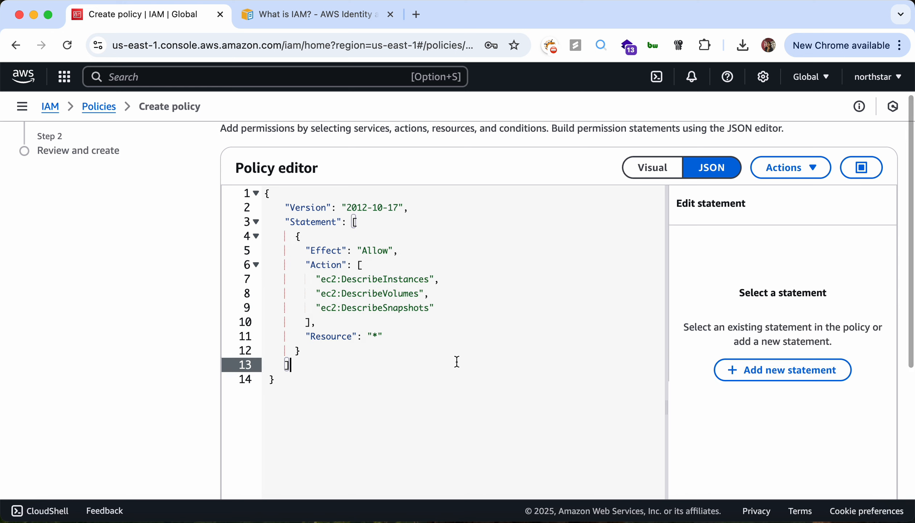
Proceed to the policy's review stage and name the policy EC2ReadOnlyForQA
{"action": "scroll", "coordinate": [457, 361], "scroll_direction": "down", "scroll_amount": 1}
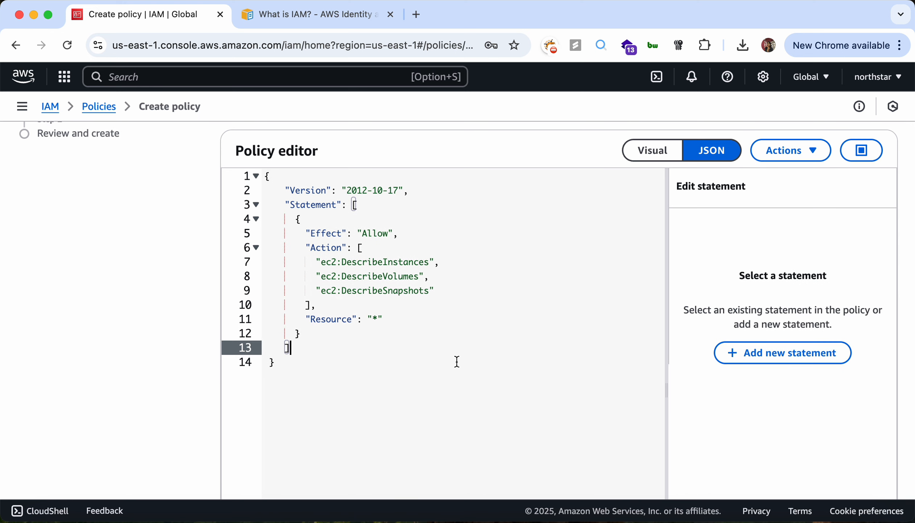
{"action": "scroll", "coordinate": [457, 361], "scroll_direction": "up", "scroll_amount": 2}
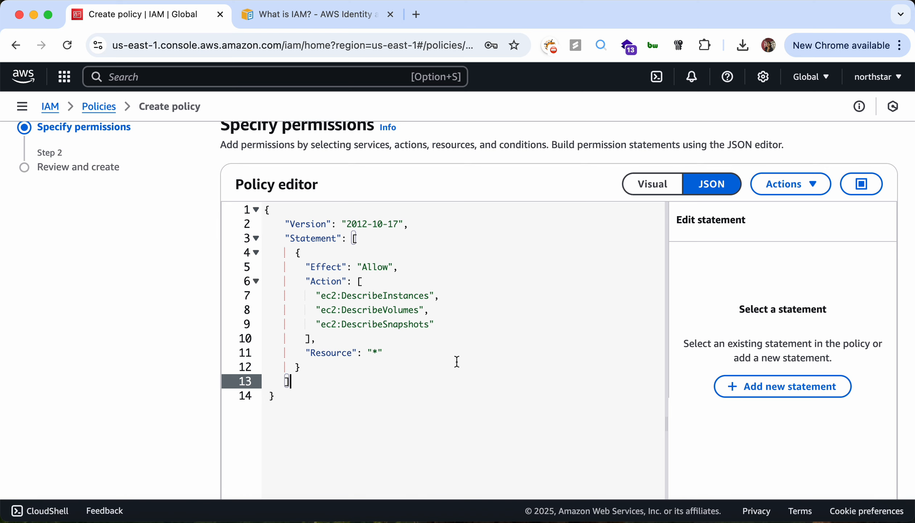
{"action": "scroll", "coordinate": [457, 360], "scroll_direction": "up", "scroll_amount": 2}
{"action": "scroll", "coordinate": [825, 240], "scroll_direction": "down", "scroll_amount": 10}
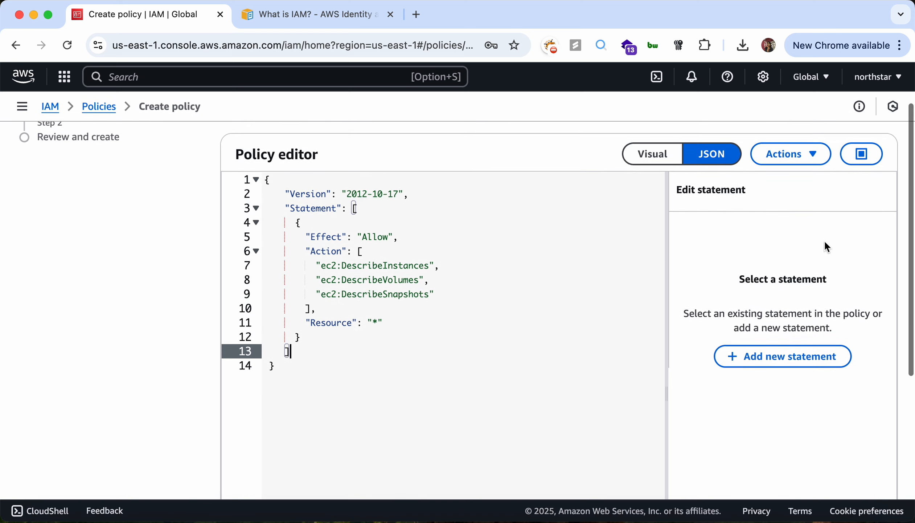
{"action": "left_click", "coordinate": [859, 468]}
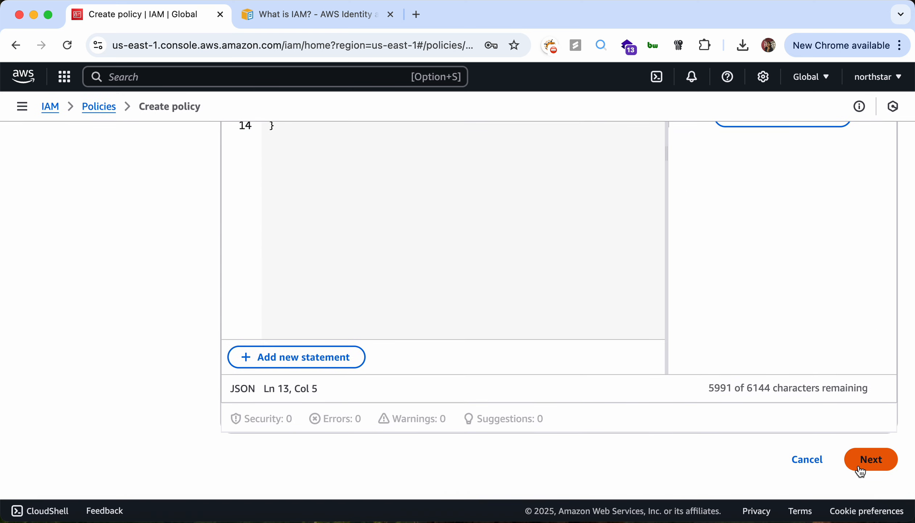
{"action": "scroll", "coordinate": [796, 316], "scroll_direction": "down", "scroll_amount": 1}
{"action": "scroll", "coordinate": [795, 315], "scroll_direction": "up", "scroll_amount": 2}
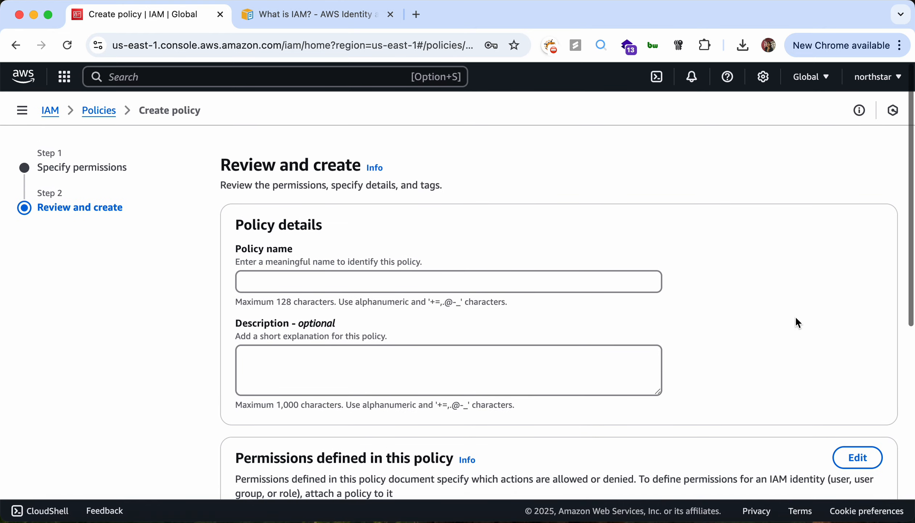
{"action": "left_click", "coordinate": [400, 276]}
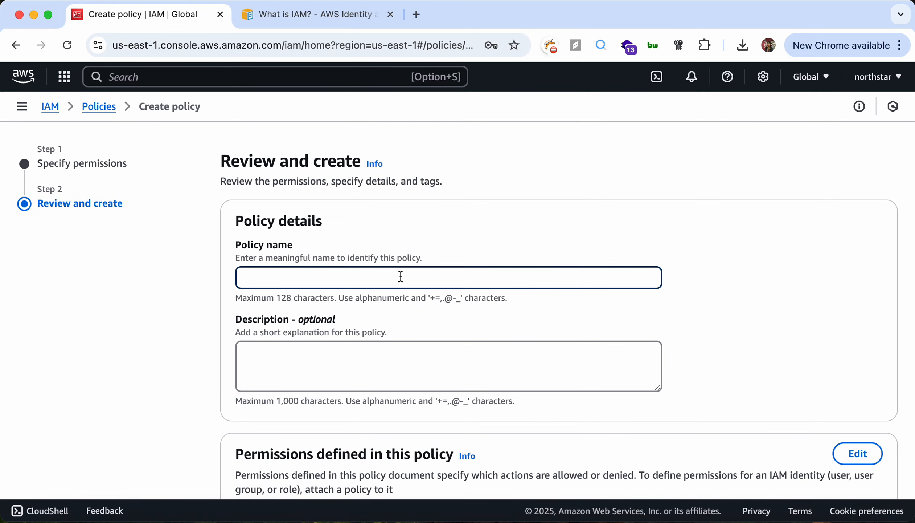
{"action": "type", "text": "EC2ReadOnlyFor"}
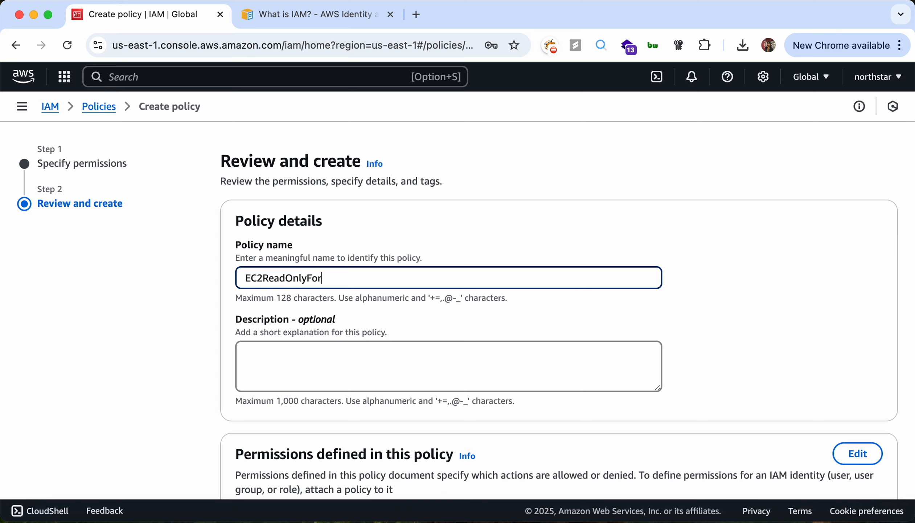
{"action": "type", "text": "QA"}
Check the policy's defined permissions and create it without a description or tags
{"action": "scroll", "coordinate": [422, 244], "scroll_direction": "down", "scroll_amount": 3}
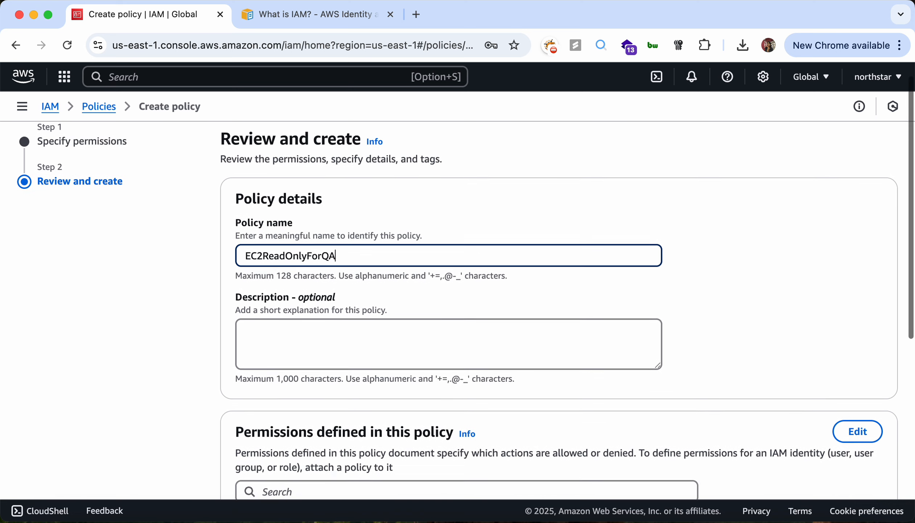
{"action": "scroll", "coordinate": [422, 243], "scroll_direction": "down", "scroll_amount": 7}
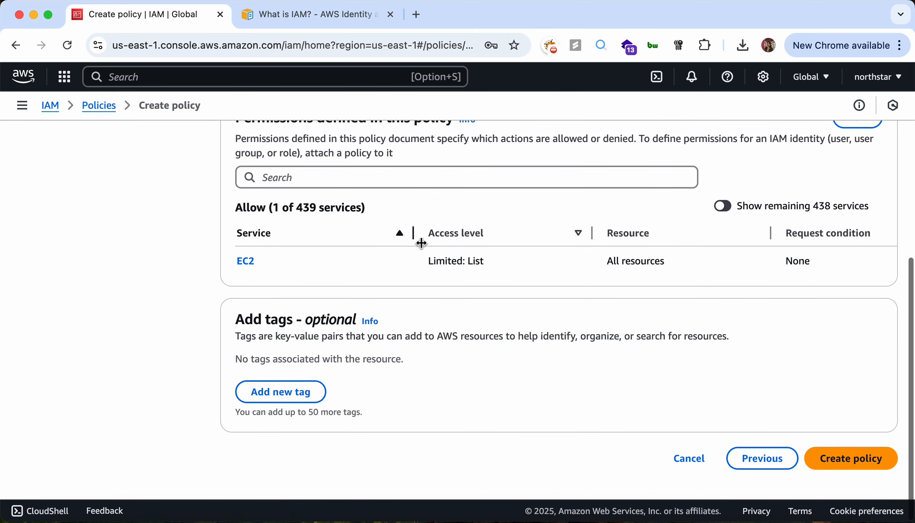
{"action": "left_click", "coordinate": [831, 458]}
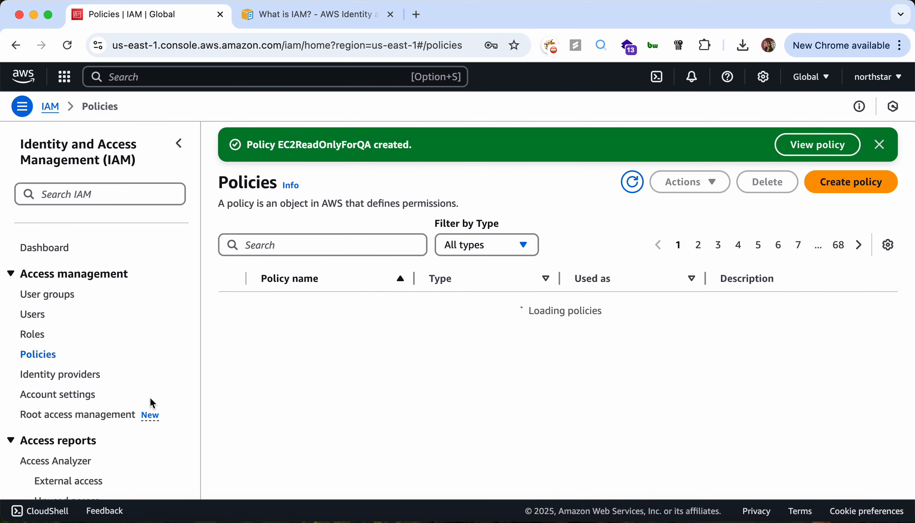
Open the newly created user that belongs to no group and start adding permissions with policies attached directly
{"action": "left_click", "coordinate": [33, 314]}
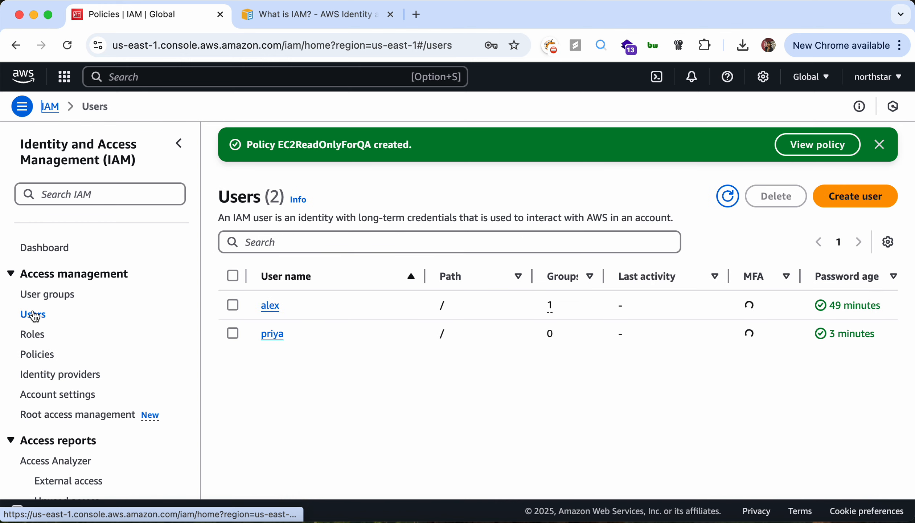
{"action": "left_click", "coordinate": [273, 343]}
{"action": "scroll", "coordinate": [265, 335], "scroll_direction": "down", "scroll_amount": 5}
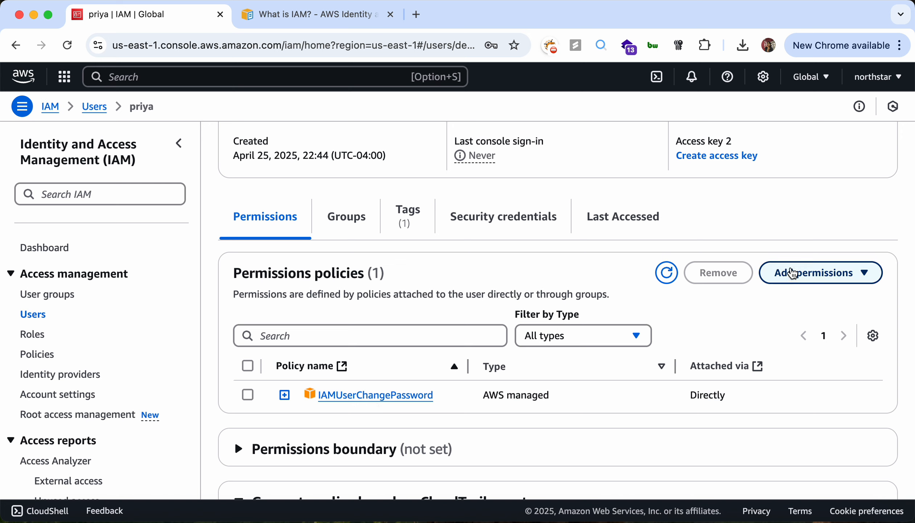
{"action": "left_click", "coordinate": [792, 272]}
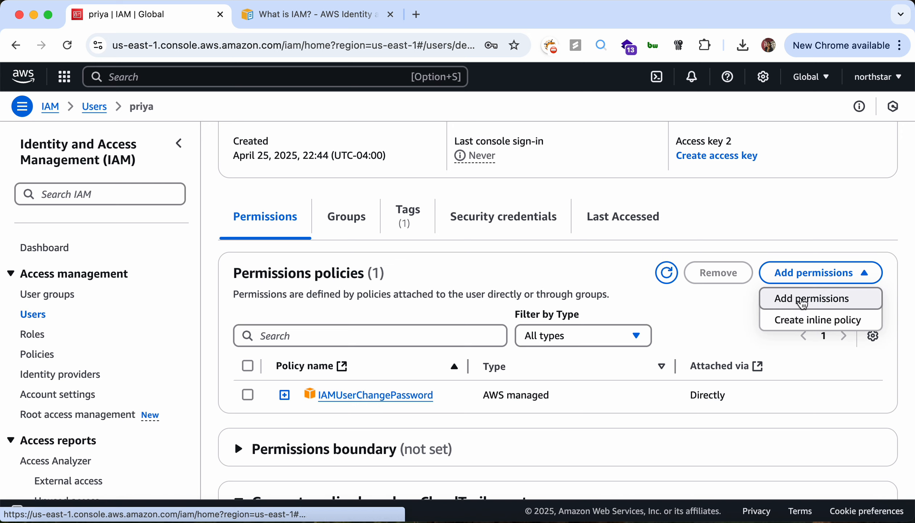
{"action": "left_click", "coordinate": [803, 299]}
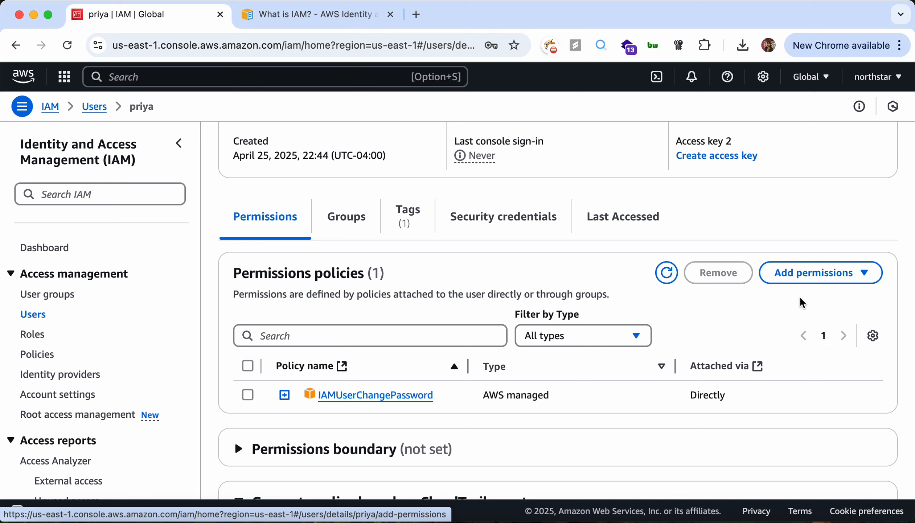
{"action": "scroll", "coordinate": [489, 317], "scroll_direction": "down", "scroll_amount": 1}
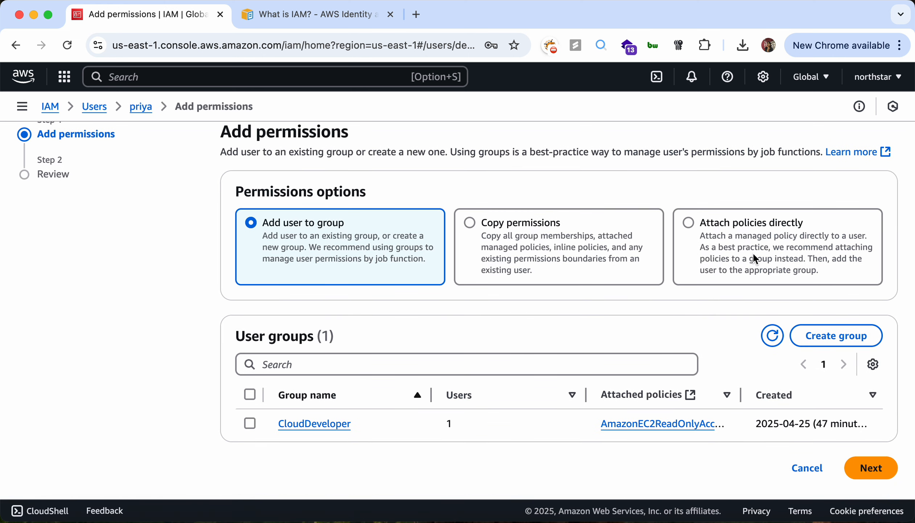
{"action": "left_click", "coordinate": [768, 255]}
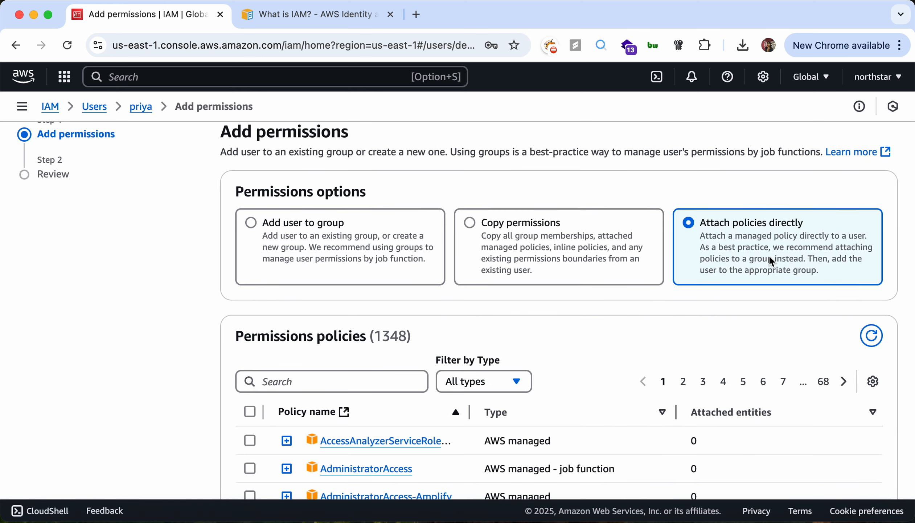
Search the permissions policies for "Ec2Rea" and select the EC2ReadOnlyForQA policy
{"action": "left_click", "coordinate": [319, 381]}
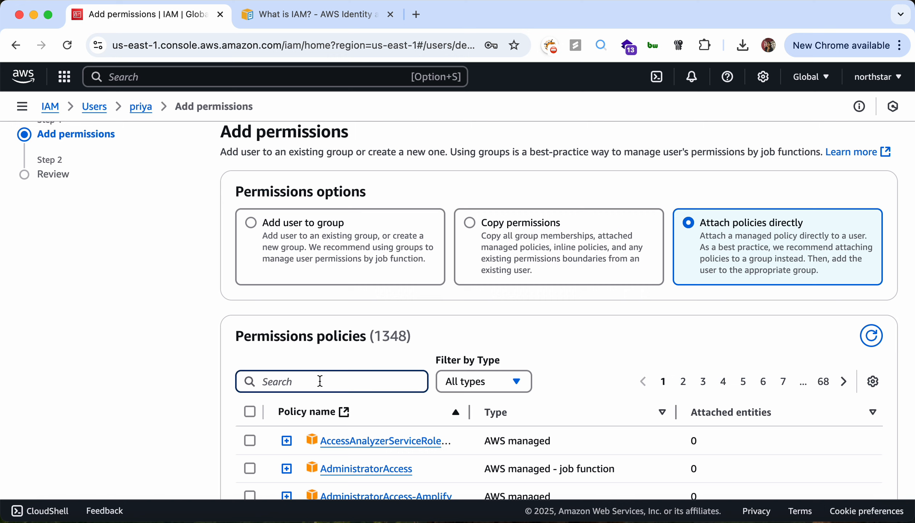
{"action": "type", "text": "Ec"}
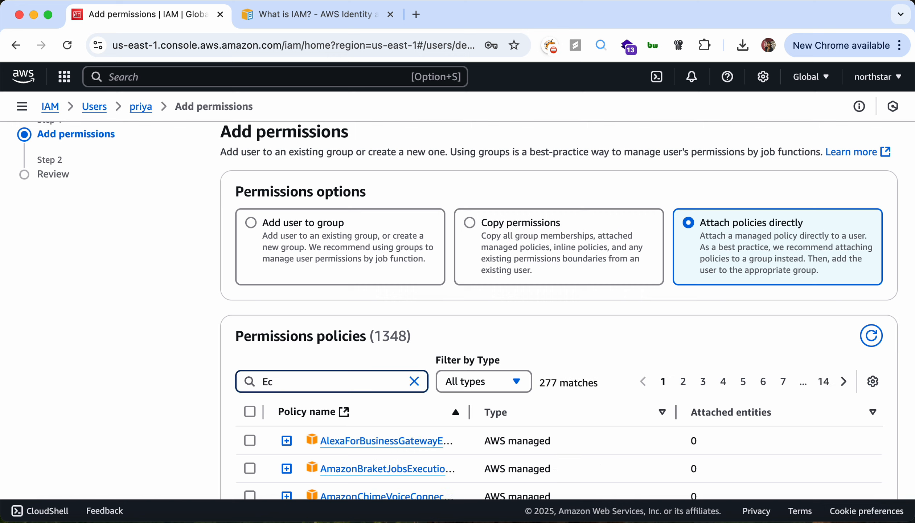
{"action": "type", "text": "2"}
{"action": "scroll", "coordinate": [544, 291], "scroll_direction": "down", "scroll_amount": 3}
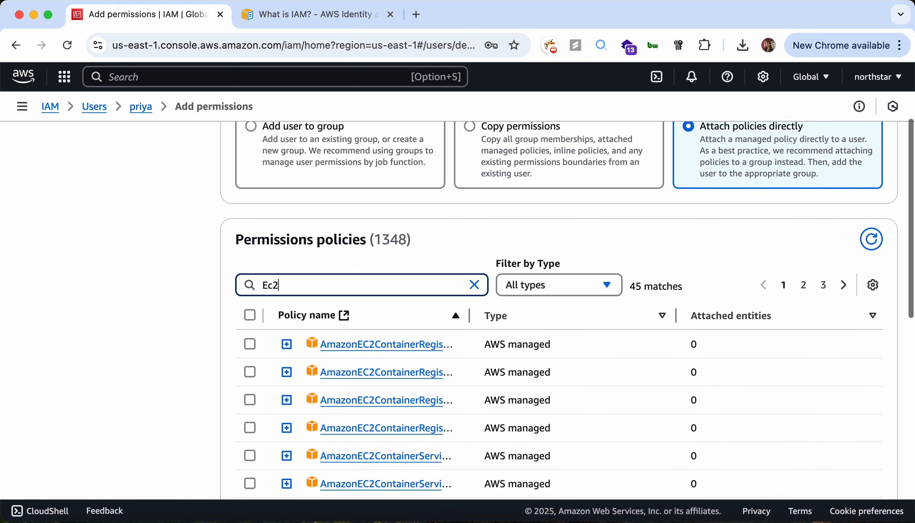
{"action": "type", "text": "Rea"}
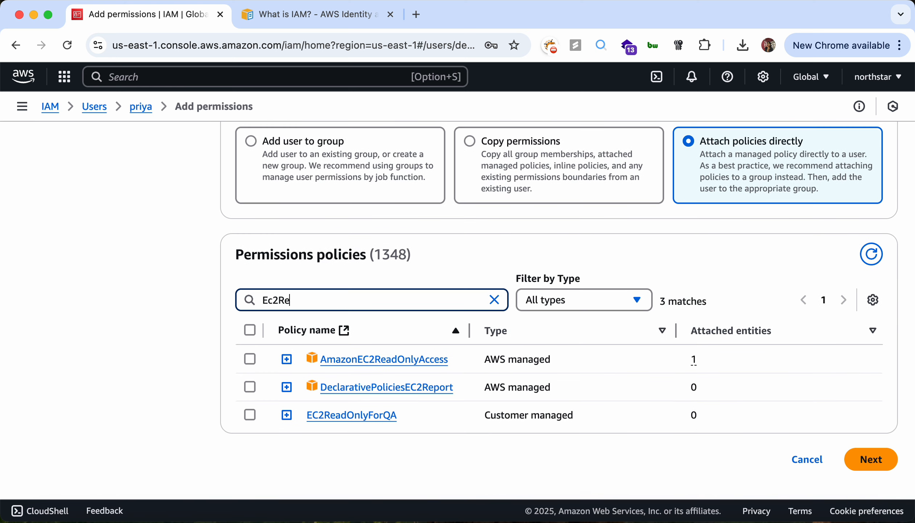
{"action": "left_click", "coordinate": [250, 414]}
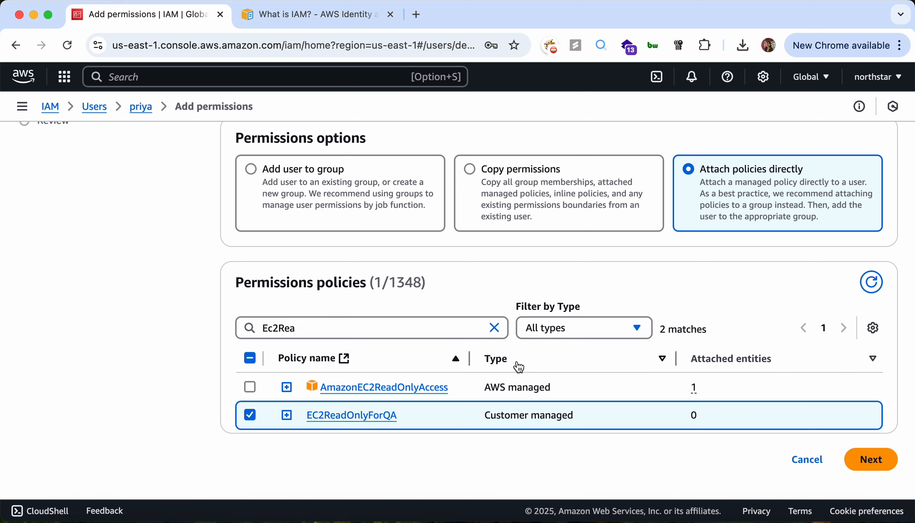
Compare the policy types of EC2ReadOnlyForQA and AmazonEC2ReadOnlyAccess, look through the type filter options, and sort the list by type
{"action": "triple_click", "coordinate": [556, 416]}
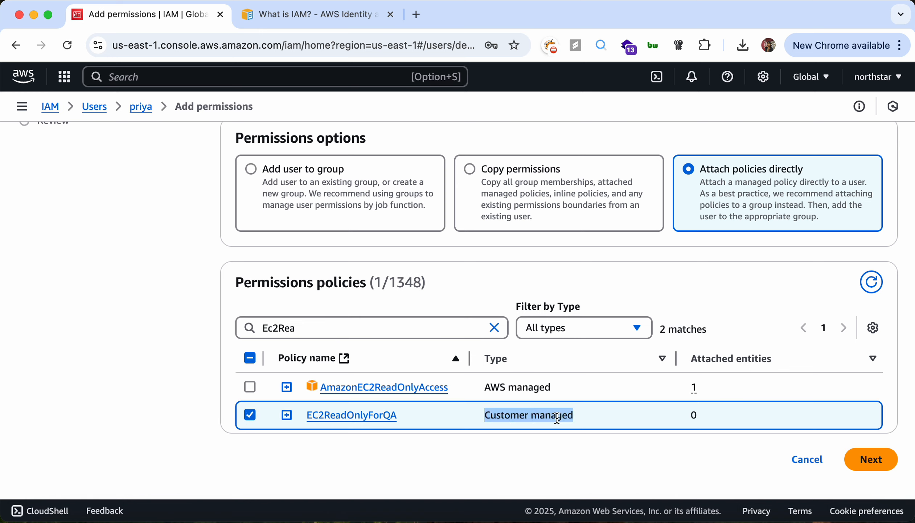
{"action": "left_click", "coordinate": [585, 326]}
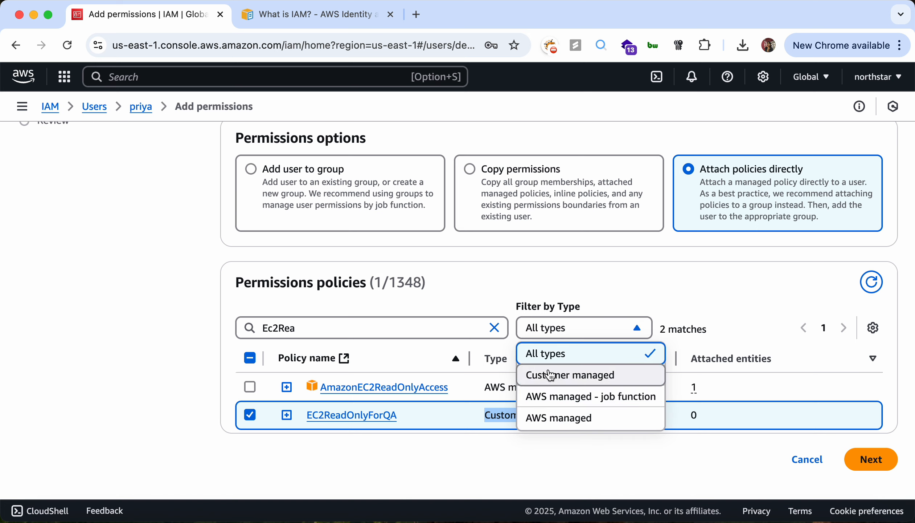
{"action": "double_click", "coordinate": [495, 385]}
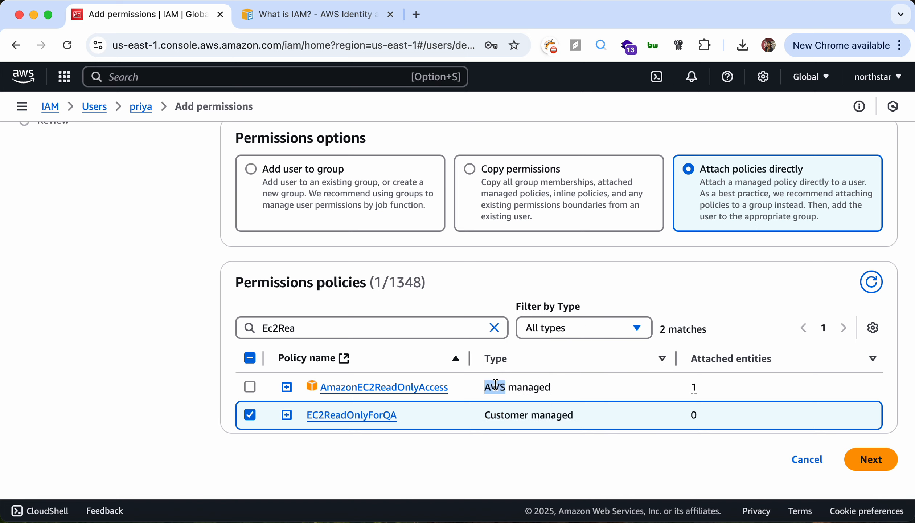
{"action": "double_click", "coordinate": [523, 386]}
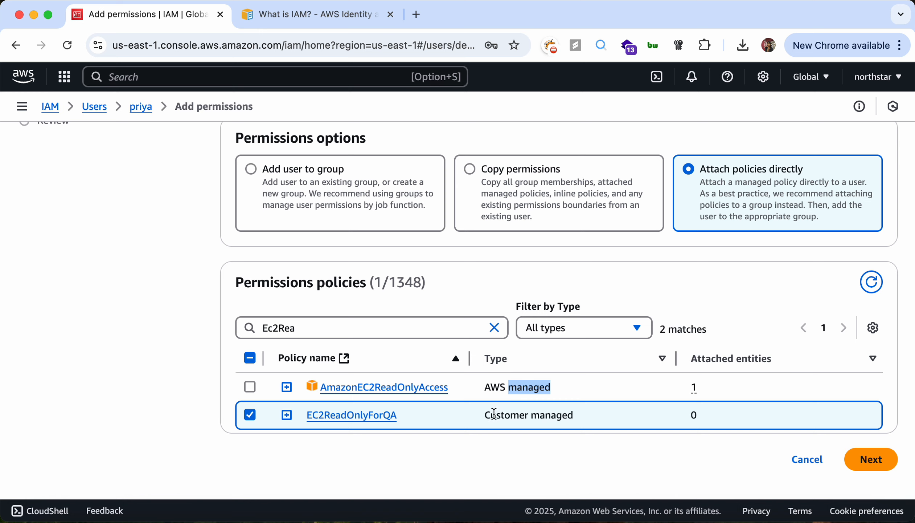
{"action": "left_click_drag", "start_coordinate": [485, 414], "coordinate": [527, 412]}
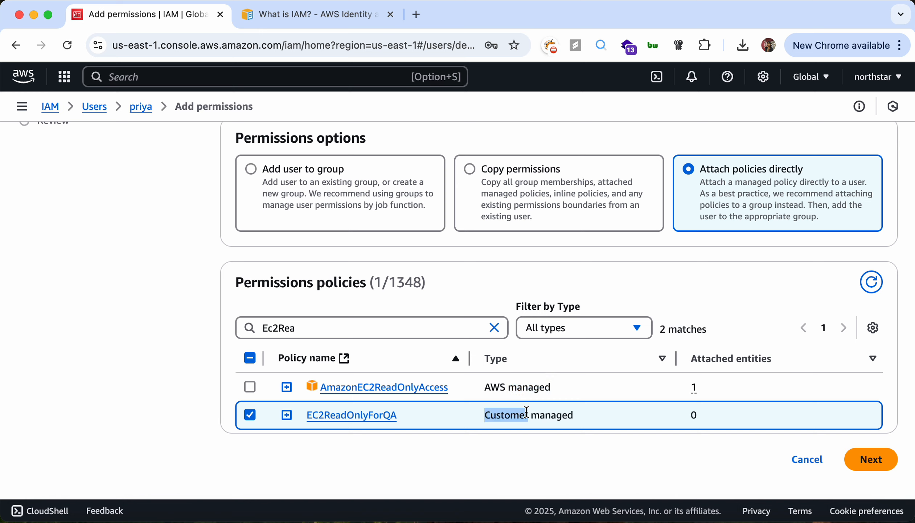
{"action": "left_click_drag", "start_coordinate": [484, 385], "coordinate": [551, 383]}
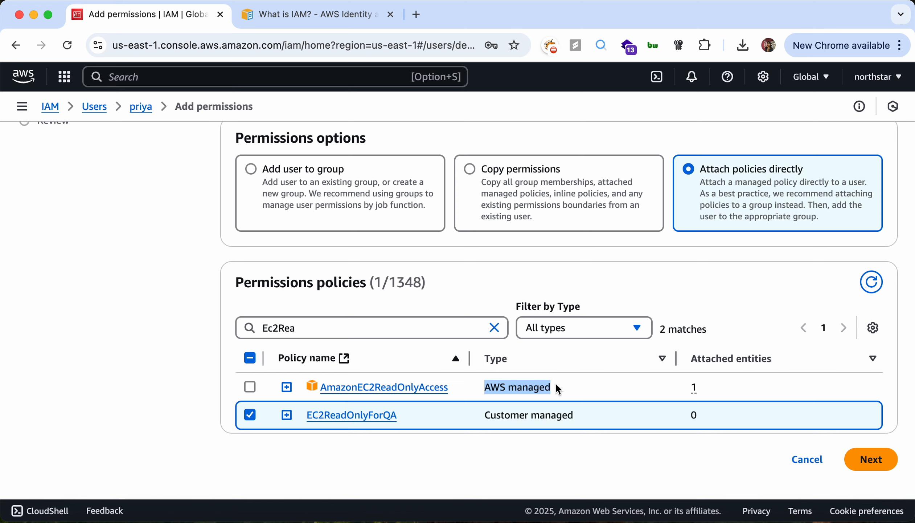
{"action": "left_click", "coordinate": [556, 385]}
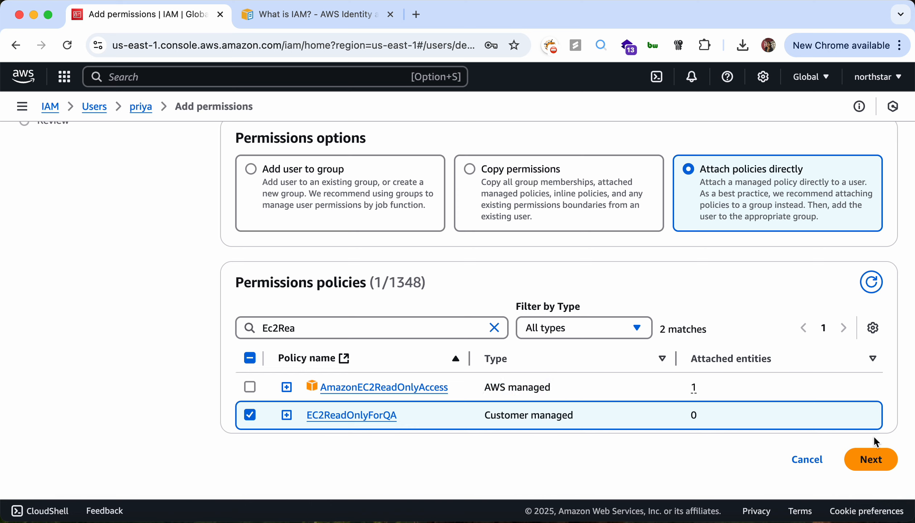
{"action": "left_click", "coordinate": [584, 359]}
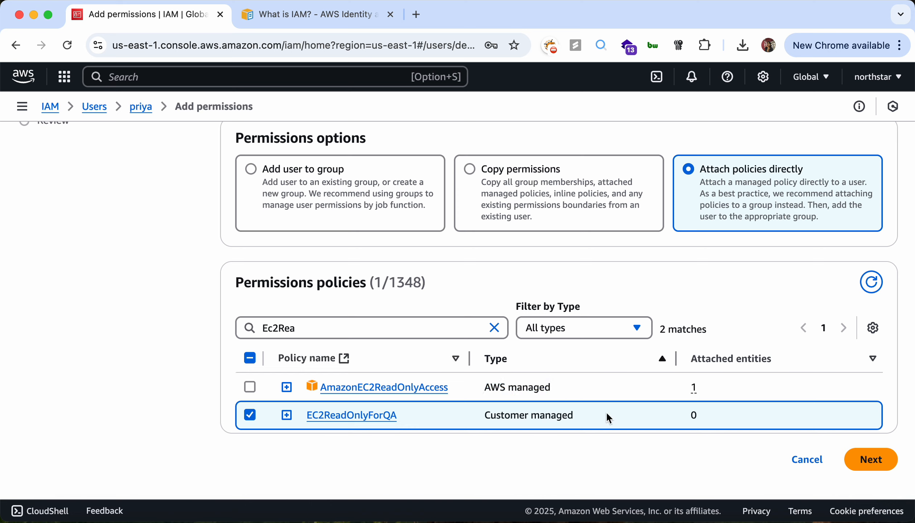
Proceed to the review, add the EC2ReadOnlyForQA permissions to the user, and check the user's attached policies
{"action": "left_click", "coordinate": [873, 467]}
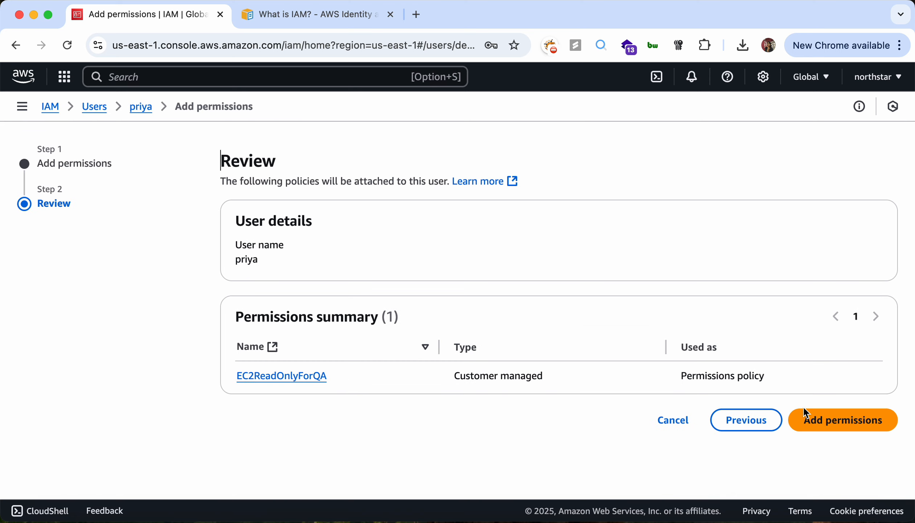
{"action": "left_click", "coordinate": [824, 422]}
{"action": "scroll", "coordinate": [524, 336], "scroll_direction": "down", "scroll_amount": 5}
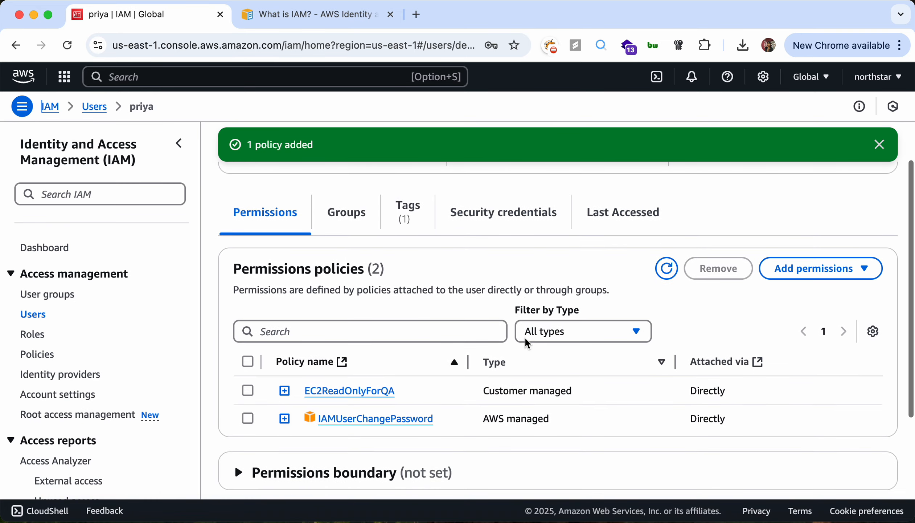
{"action": "scroll", "coordinate": [377, 436], "scroll_direction": "down", "scroll_amount": 1}
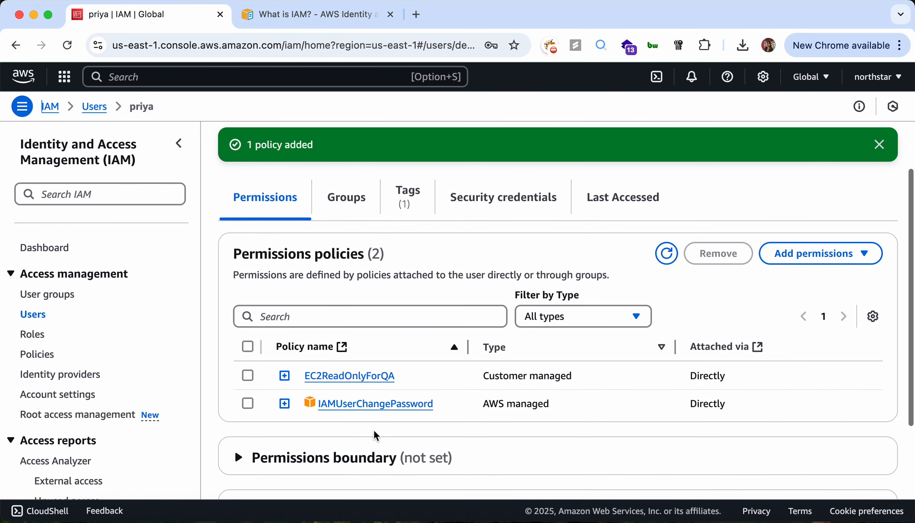
{"action": "scroll", "coordinate": [375, 434], "scroll_direction": "up", "scroll_amount": 1}
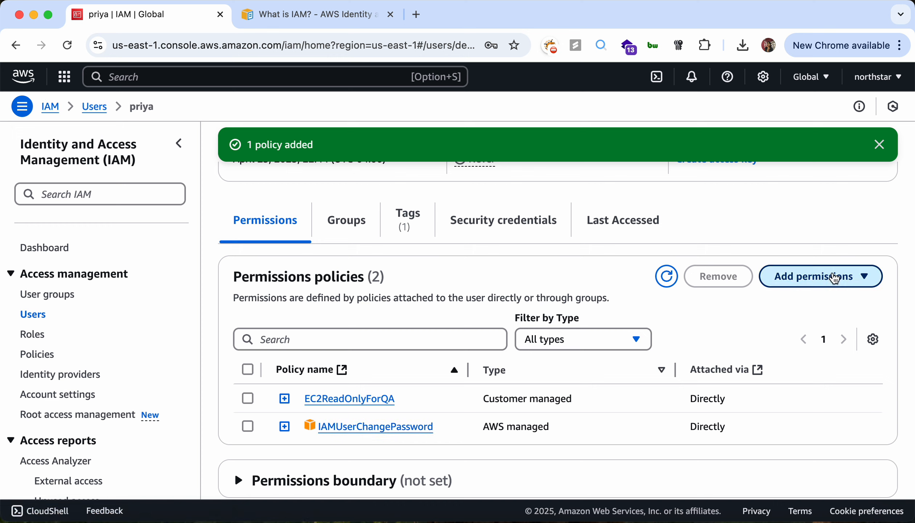
Examine the JSON template for a new inline policy, and return to the user's details without creating the policy
{"action": "left_click", "coordinate": [838, 276]}
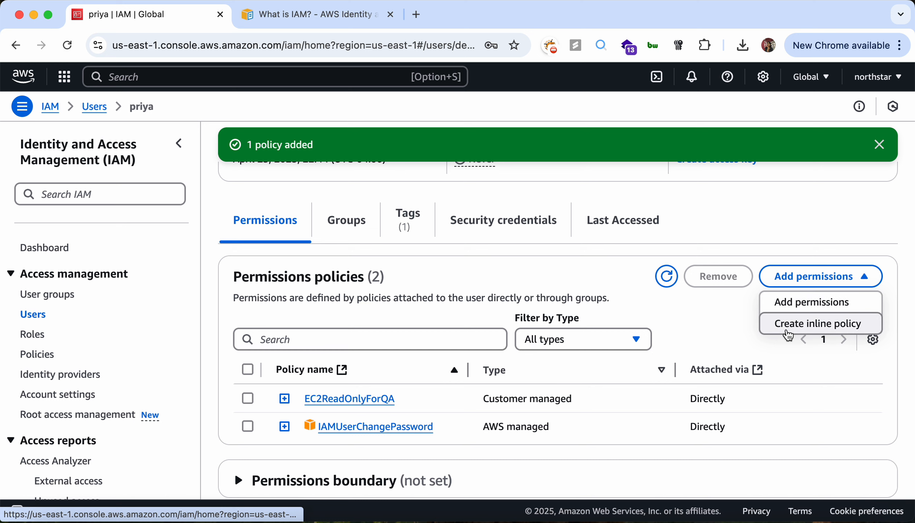
{"action": "left_click", "coordinate": [789, 326]}
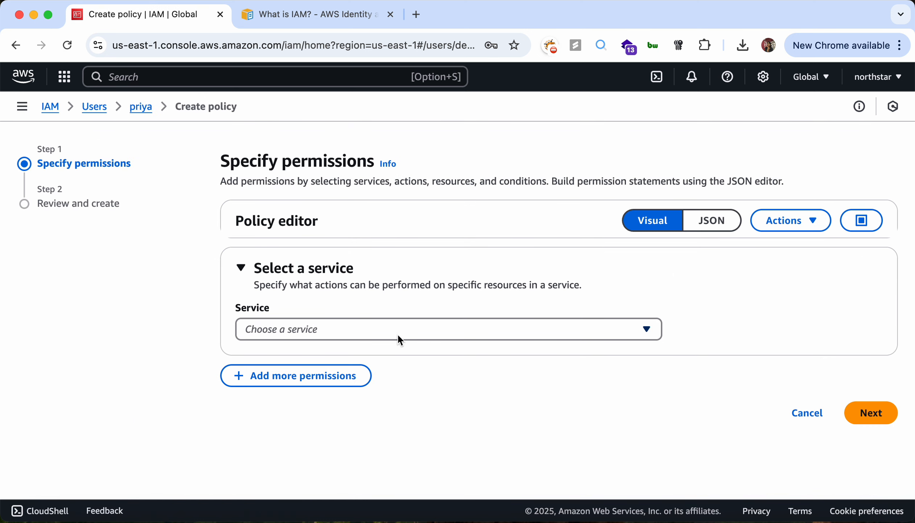
{"action": "left_click", "coordinate": [703, 232]}
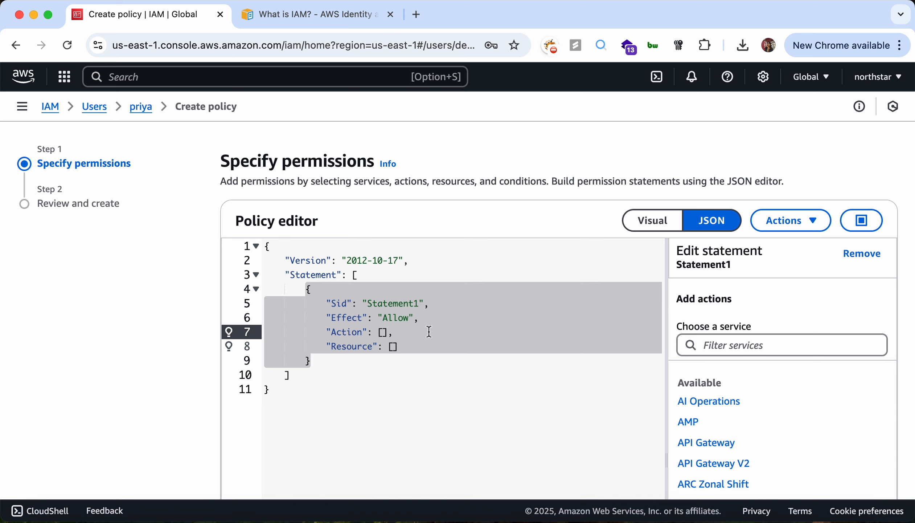
{"action": "left_click_drag", "start_coordinate": [305, 386], "coordinate": [262, 199]}
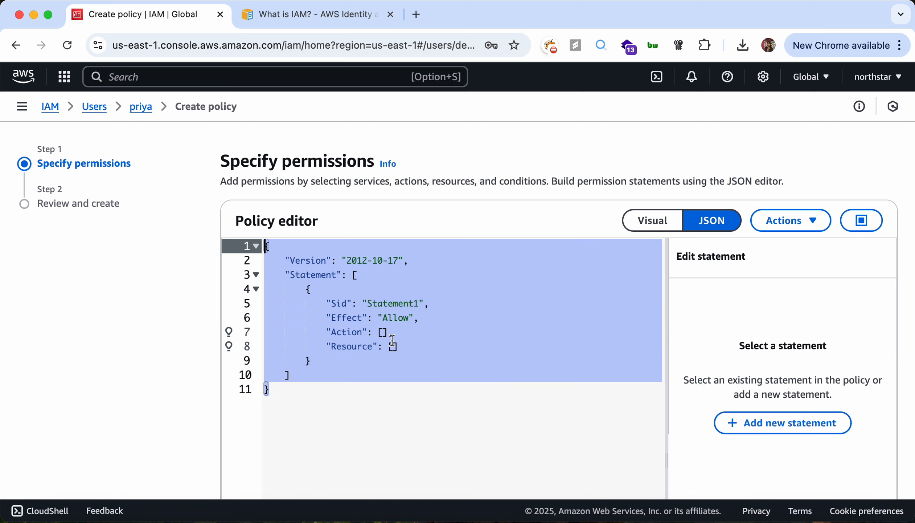
{"action": "scroll", "coordinate": [392, 340], "scroll_direction": "down", "scroll_amount": 3}
{"action": "scroll", "coordinate": [392, 340], "scroll_direction": "up", "scroll_amount": 3}
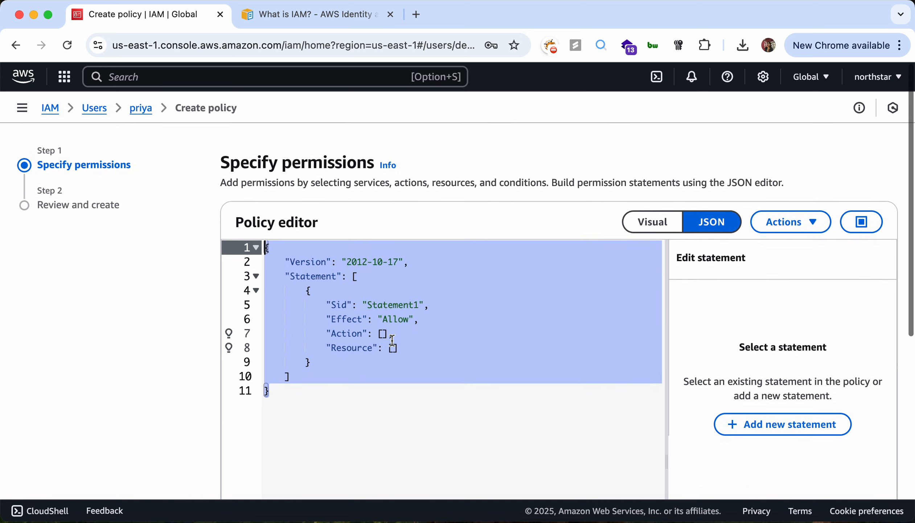
{"action": "left_click", "coordinate": [140, 107]}
{"action": "left_click", "coordinate": [624, 347]}
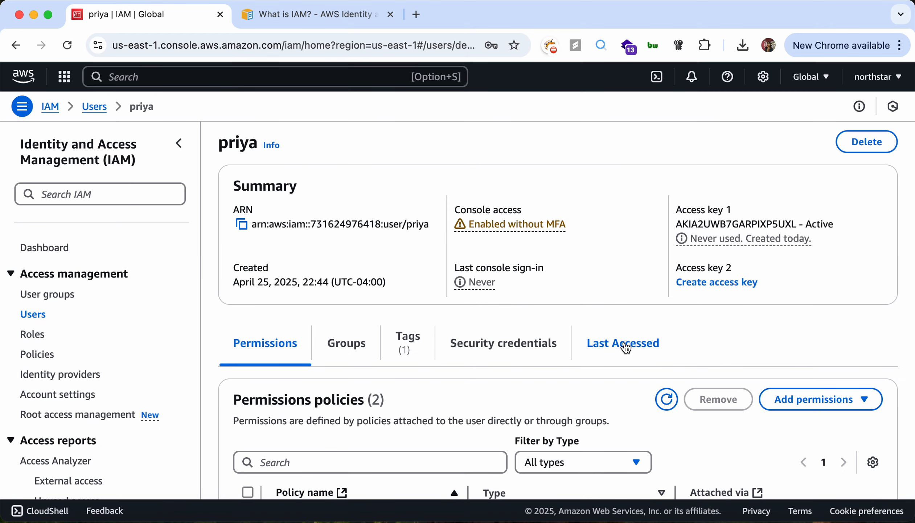
{"action": "scroll", "coordinate": [626, 348], "scroll_direction": "down", "scroll_amount": 1}
{"action": "scroll", "coordinate": [625, 346], "scroll_direction": "down", "scroll_amount": 1}
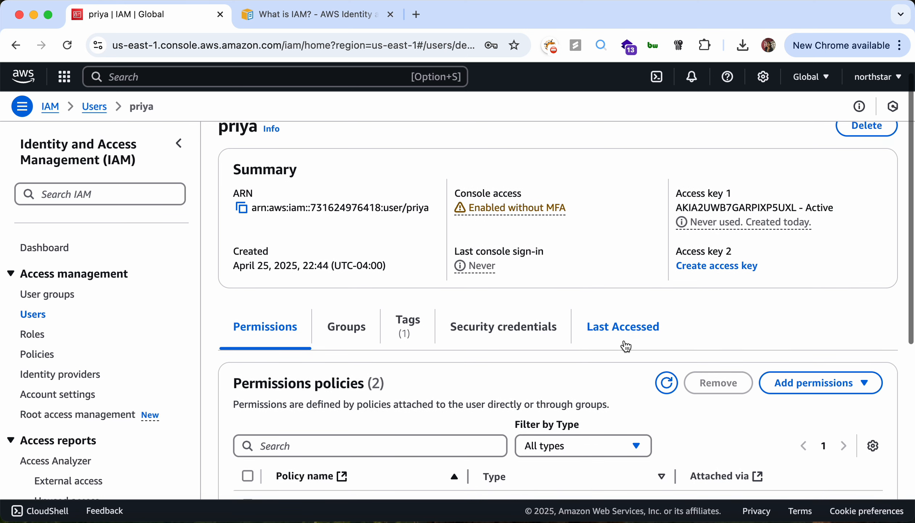
{"action": "scroll", "coordinate": [626, 346], "scroll_direction": "up", "scroll_amount": 1}
{"action": "scroll", "coordinate": [625, 347], "scroll_direction": "up", "scroll_amount": 1}
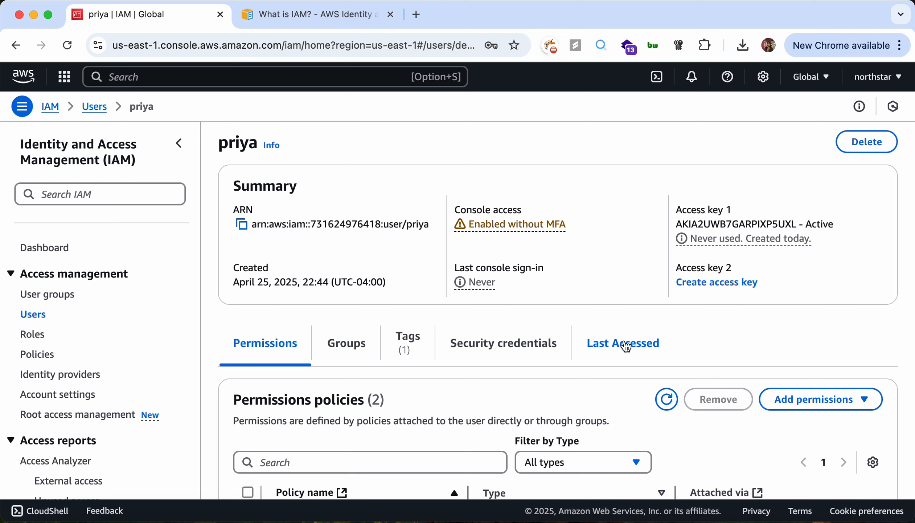
{"action": "scroll", "coordinate": [626, 346], "scroll_direction": "down", "scroll_amount": 2}
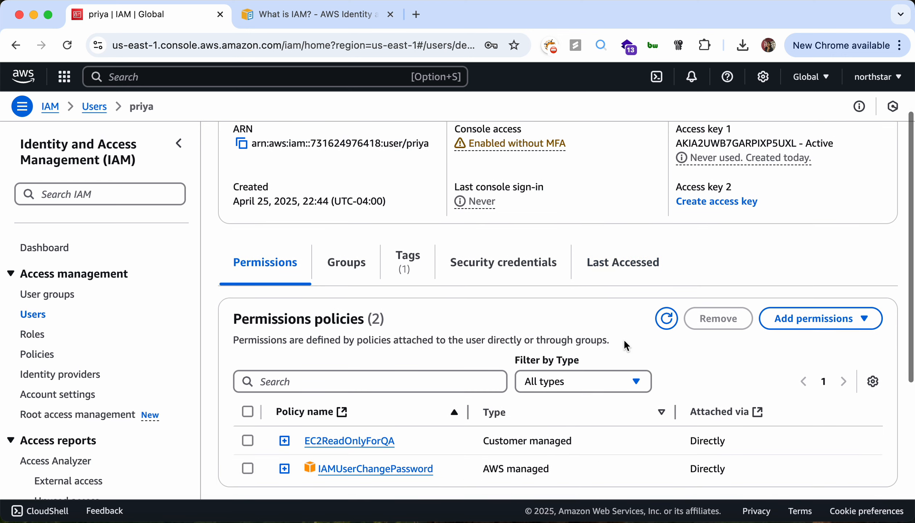